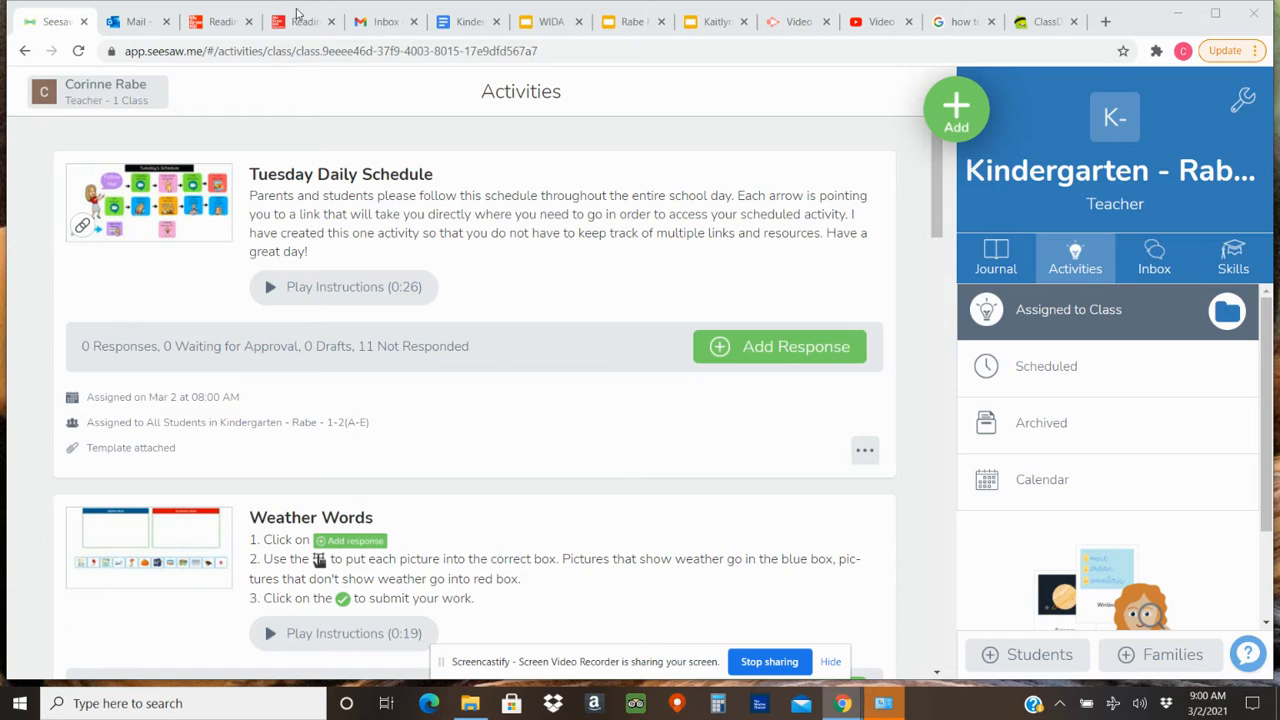
View the opening spread of the Mack and Ben e-book and return to the Seesaw class activities.
left_click(222, 21)
left_click(306, 23)
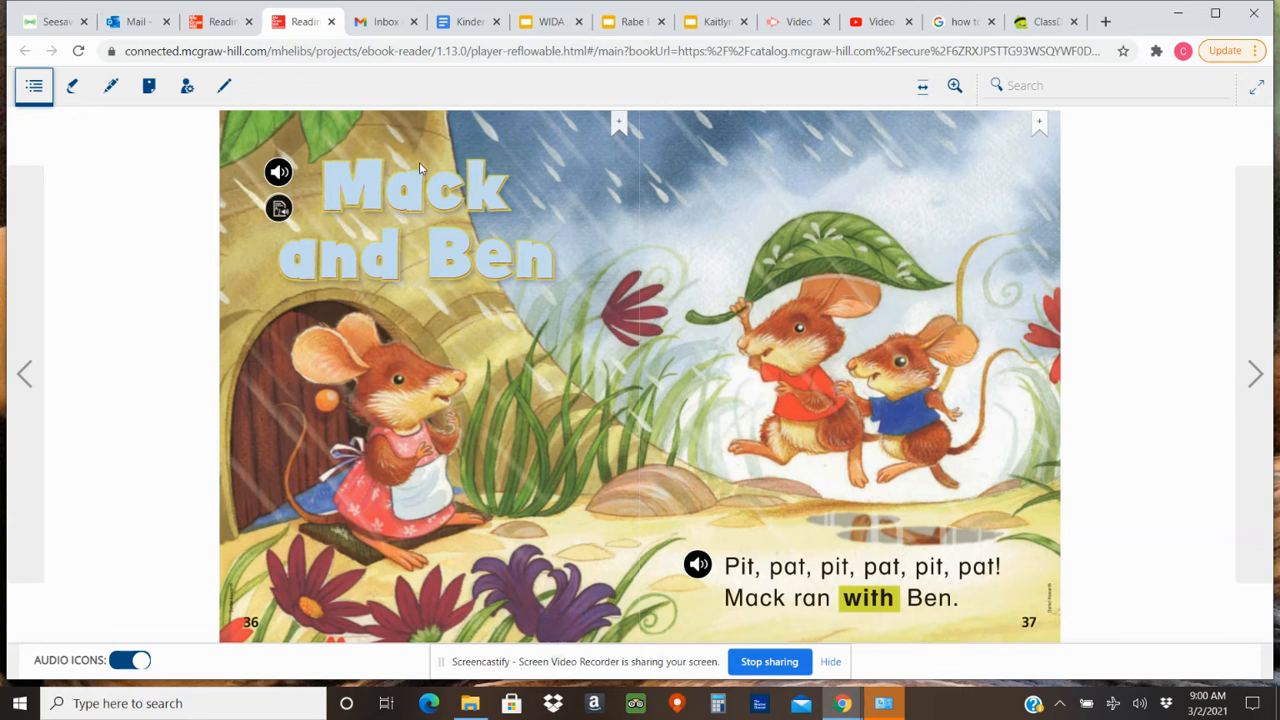
left_click(47, 18)
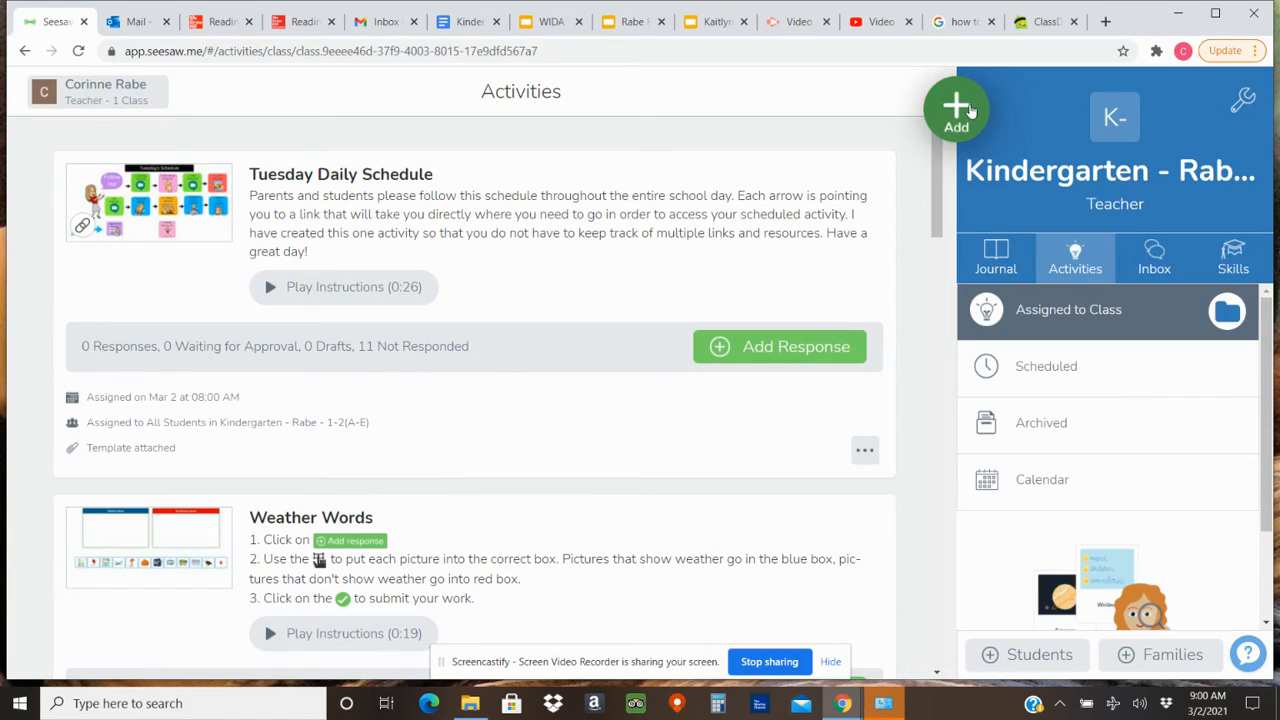
Start a new activity to assign to the class and name it "6.3 Mack and Ben".
left_click(968, 110)
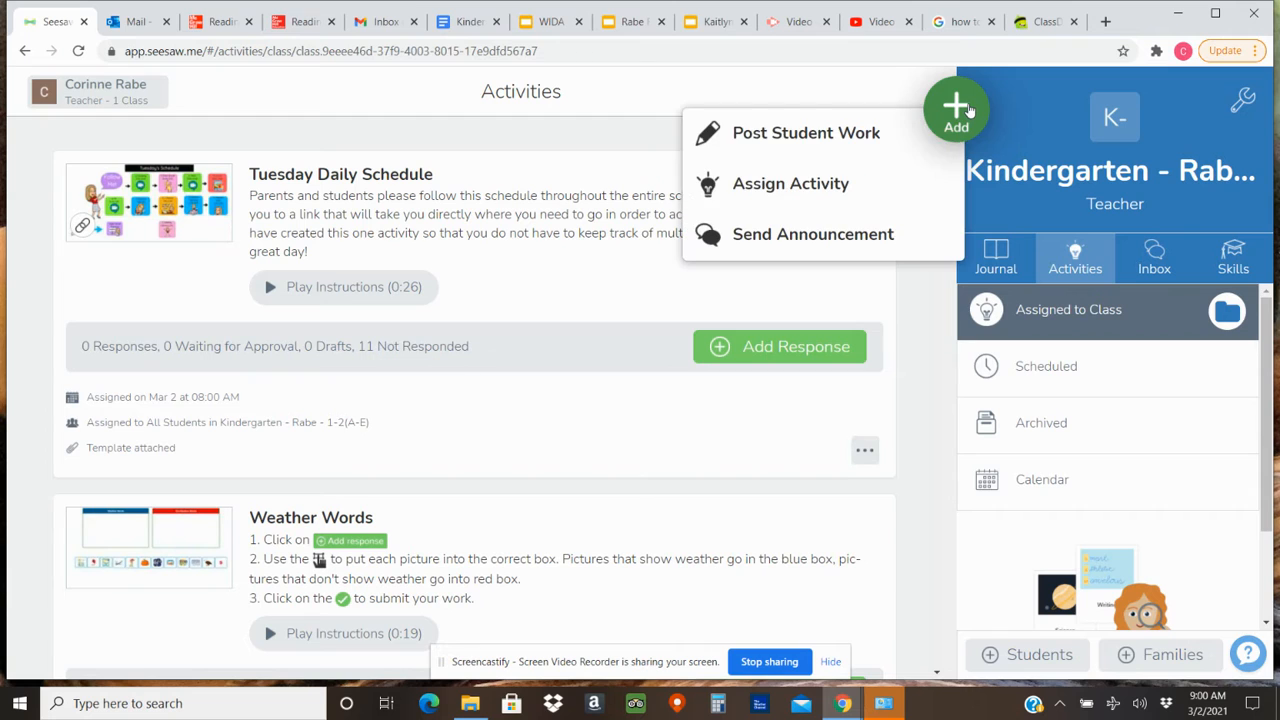
left_click(903, 186)
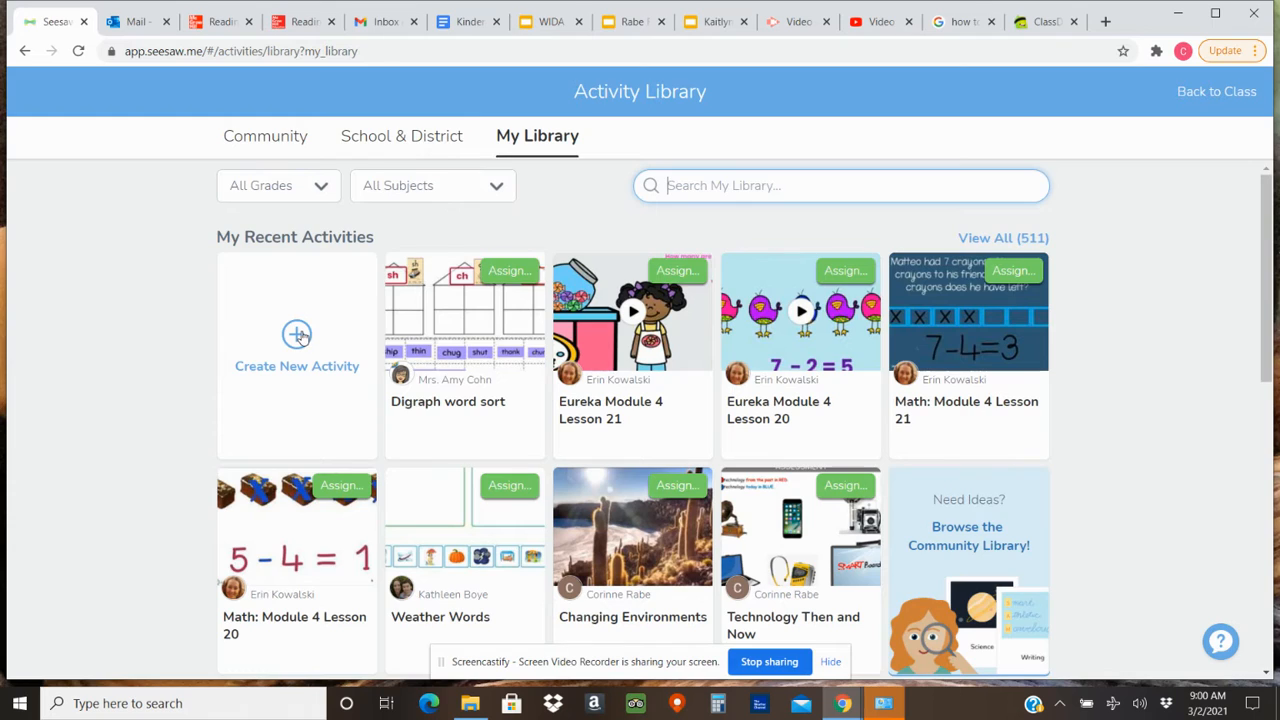
left_click(304, 337)
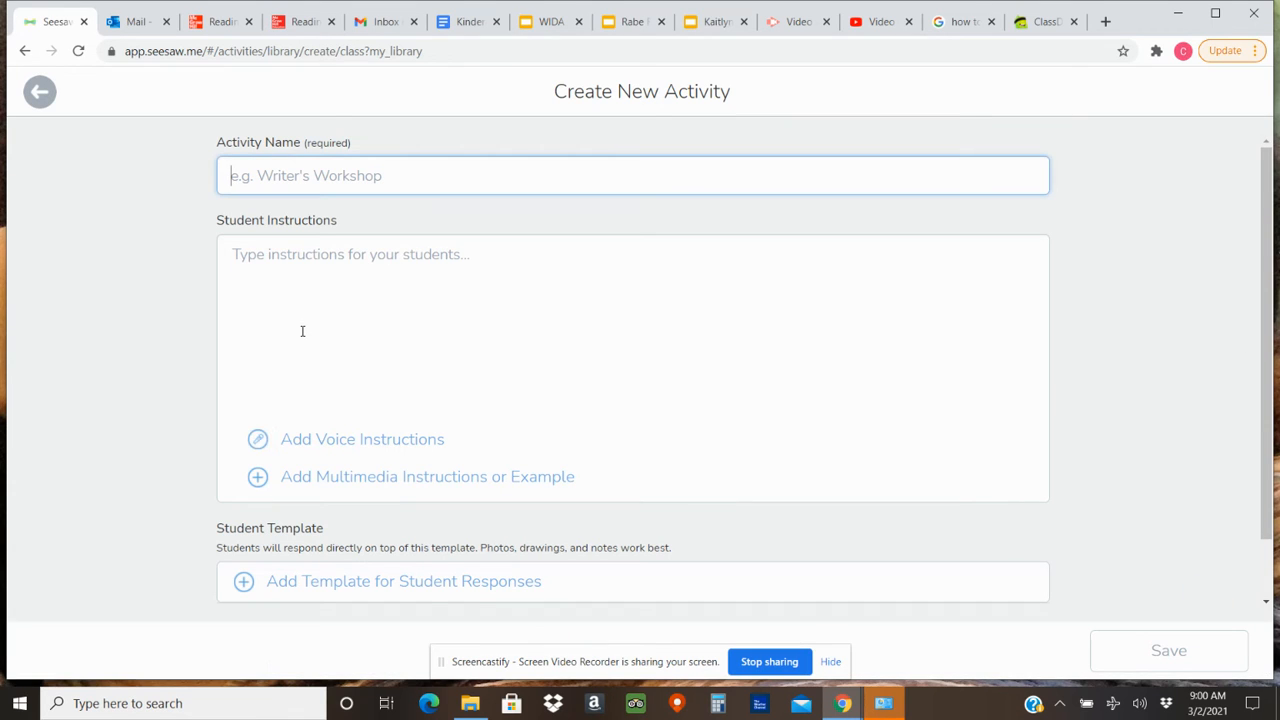
type("6.3")
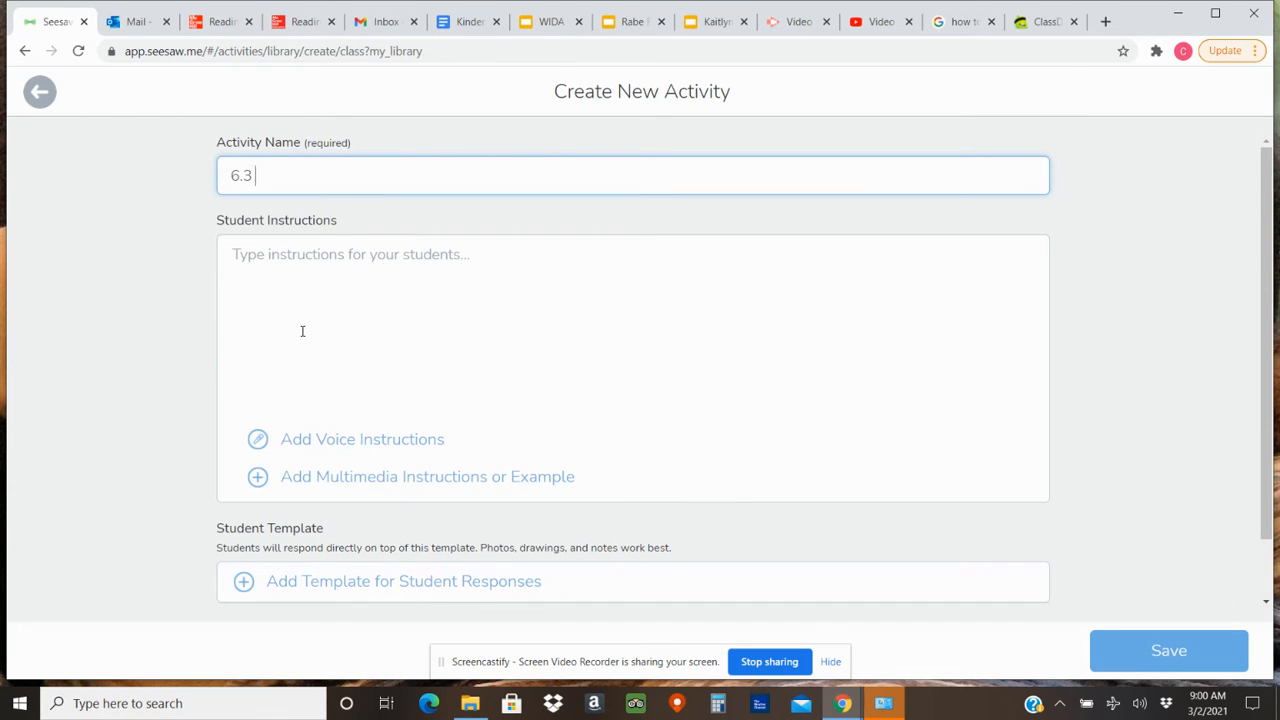
type(" Mack and Ben")
Enter the student instruction "Click the link to listen to me read you the story about Mack and Ben.".
left_click(237, 255)
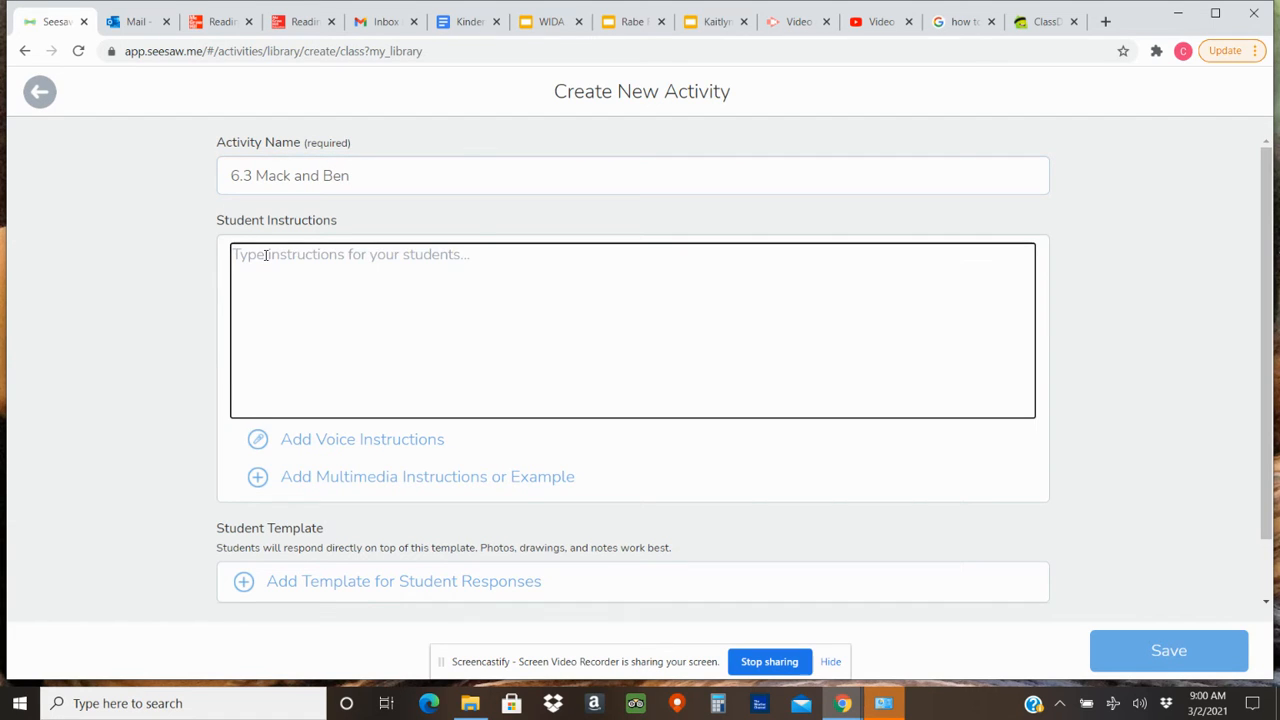
type("Cloick")
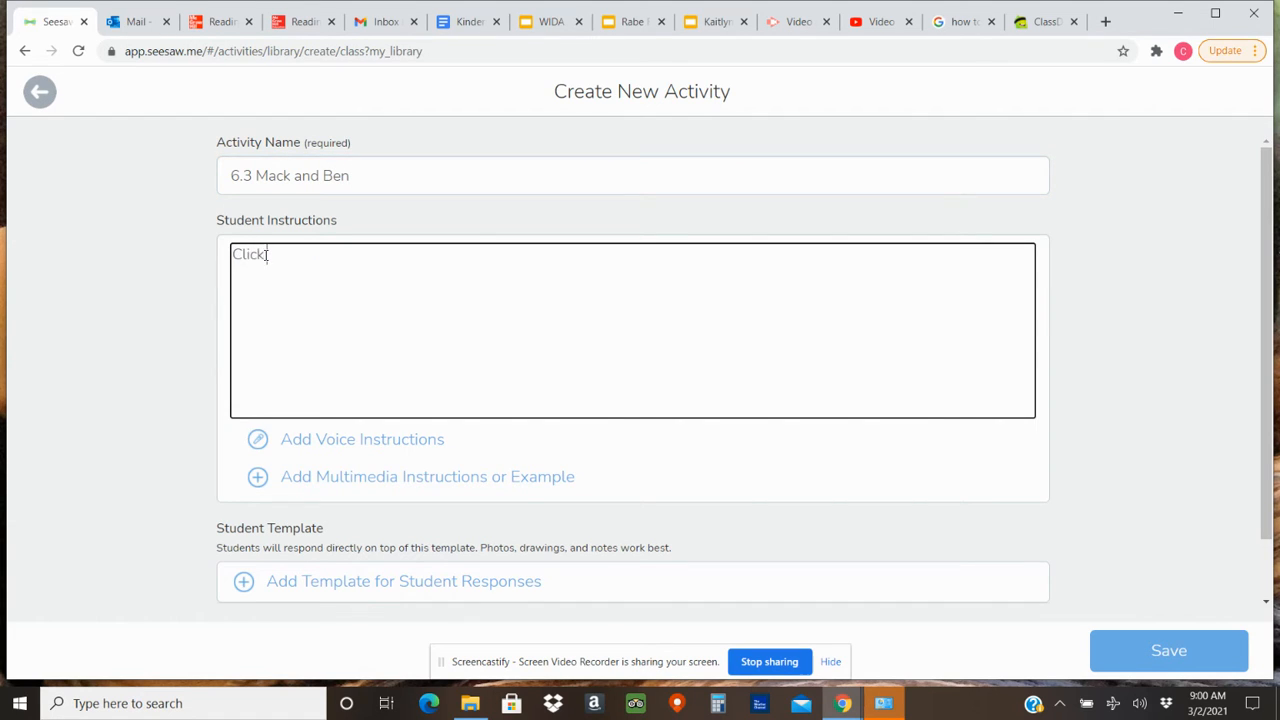
type(" the link to listen to me read you the story")
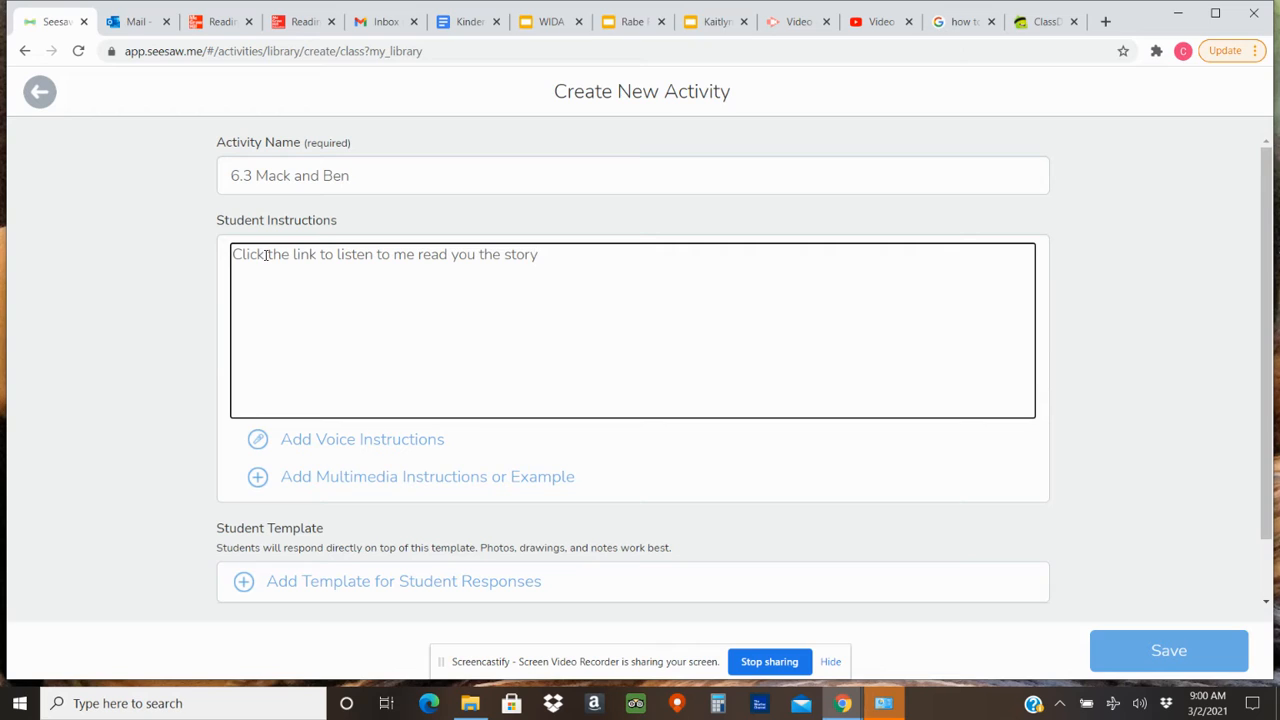
type(" about Mack and Ben")
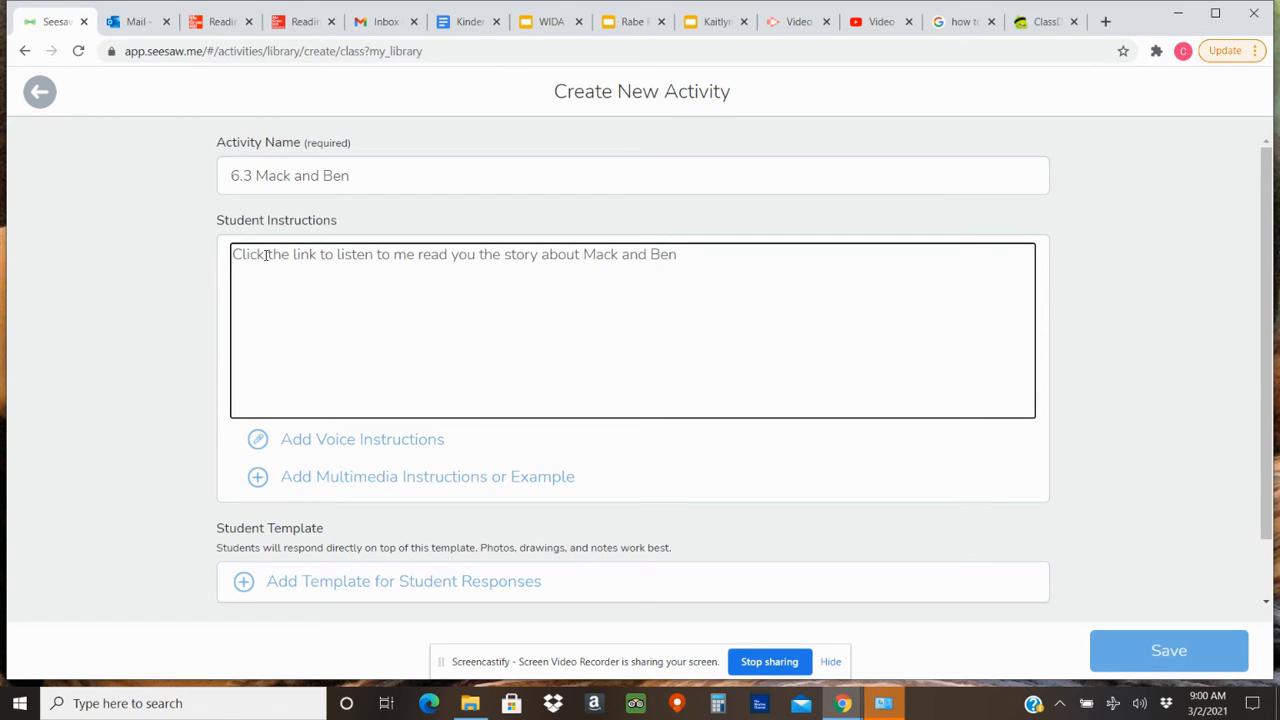
type("When yuou ")
type("ou are finished.")
Add a second instruction line reading "When you are finished, click the :add: button.".
key("BackSpace")
type(", record")
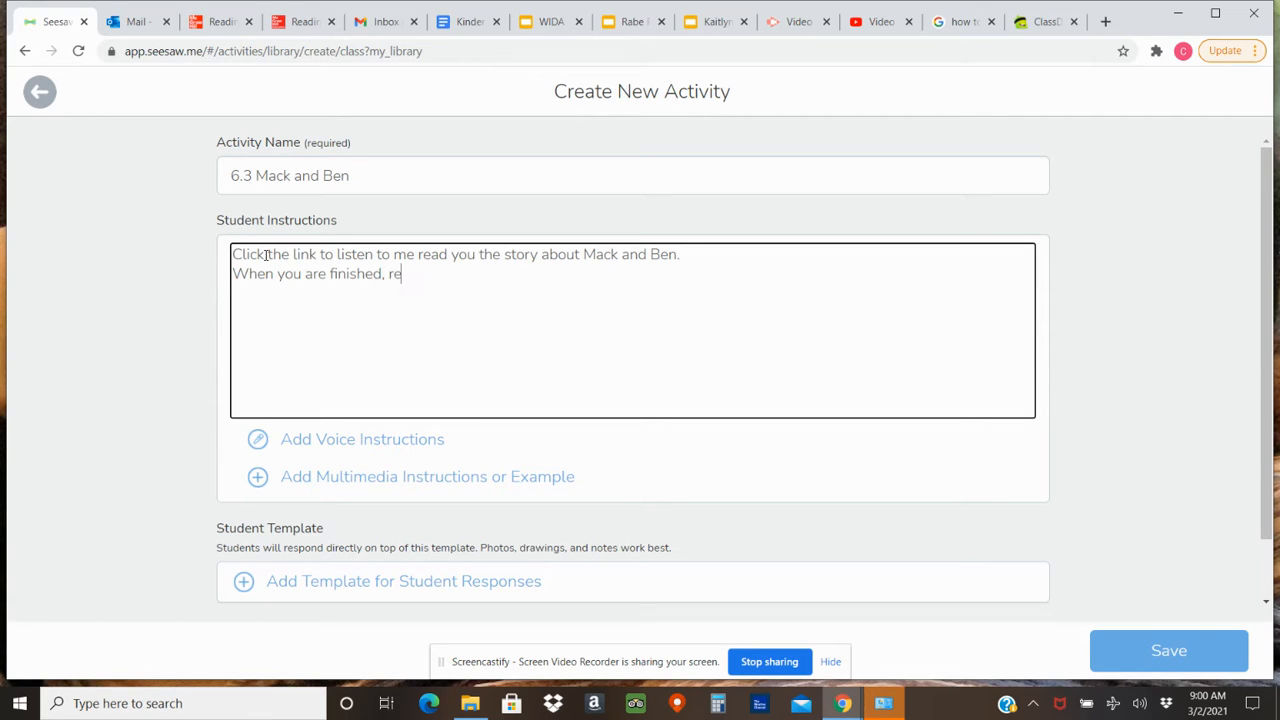
key("BackSpace")
key("BackSpace")
key("BackSpace")
key("BackSpace")
type("click the :add: butotn")
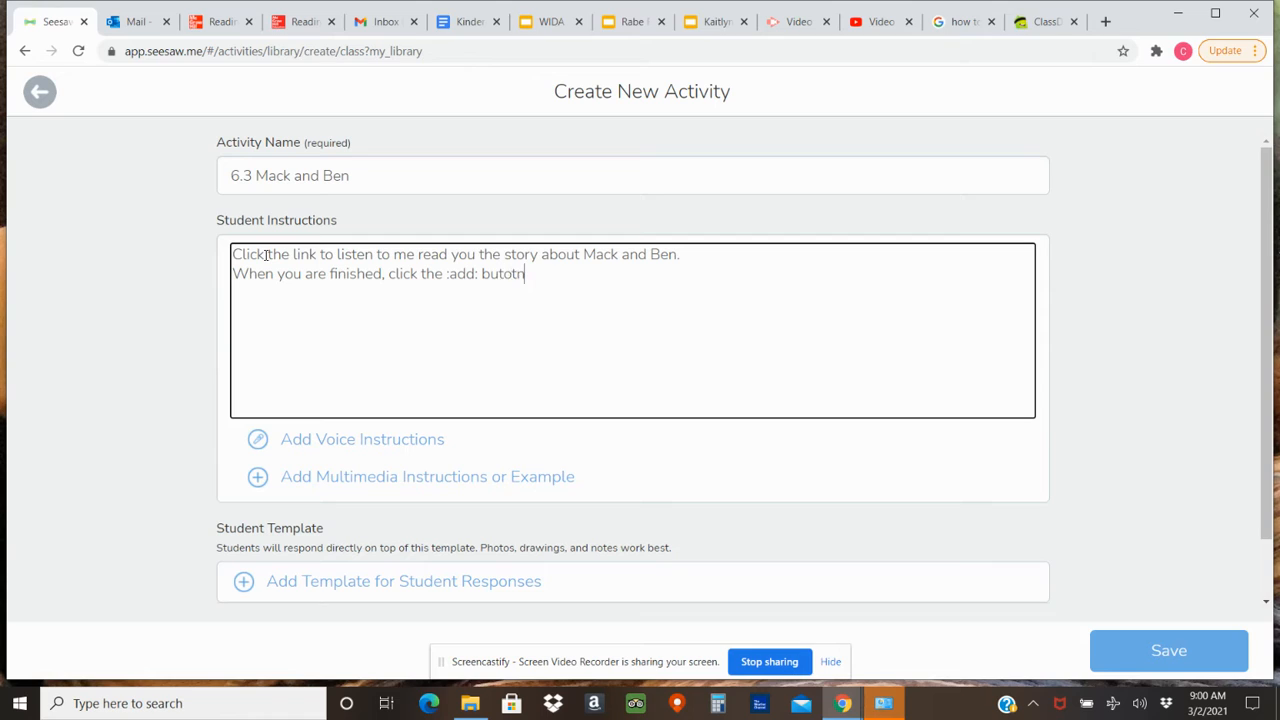
key("BackSpace")
key("BackSpace")
key("BackSpace")
type("ton.")
Add the instruction lines "Record yourself reading the story to me." and "Click the green check to submit.".
key("Return")
type("Record yoursel")
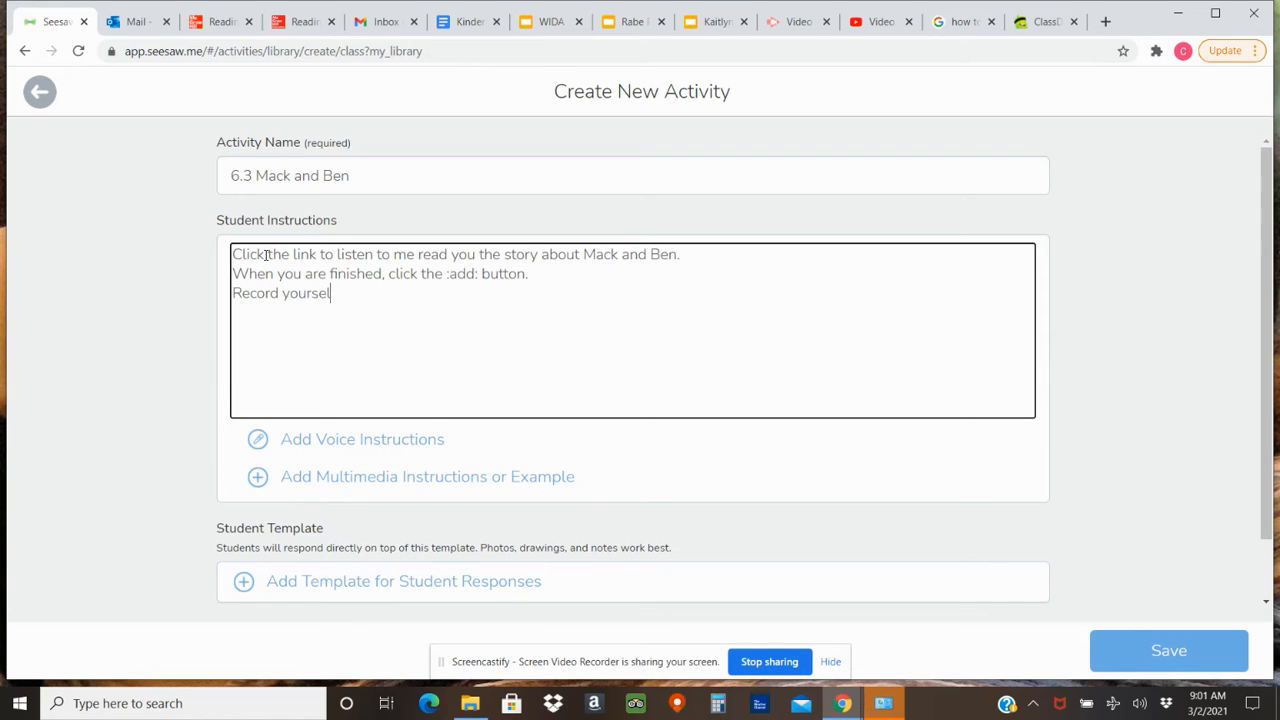
type("f reading the story to me.")
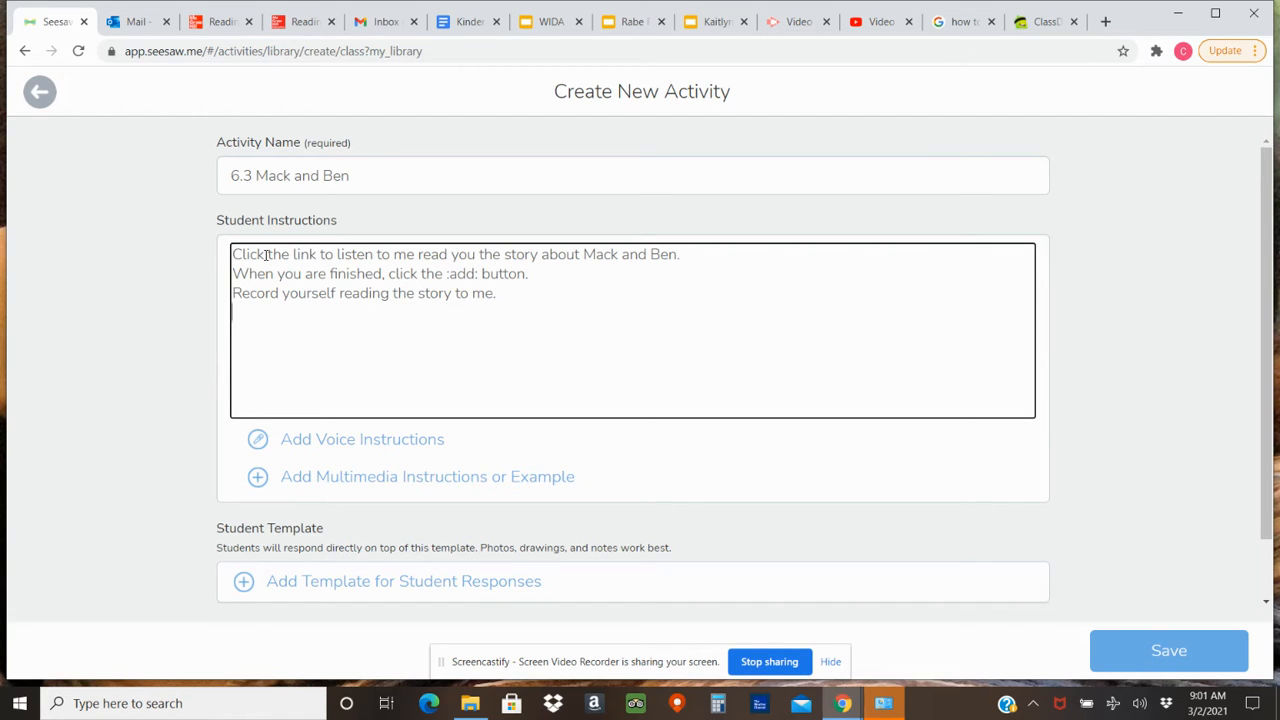
type("Click the ")
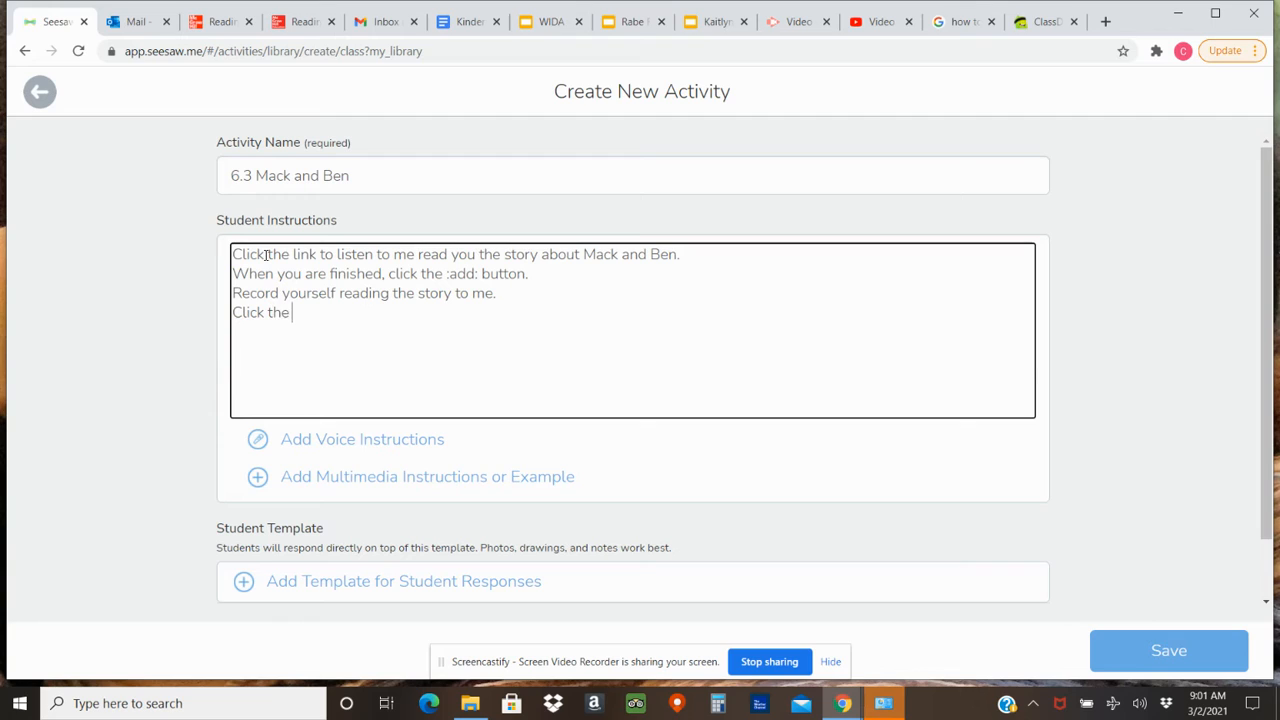
type("green cj")
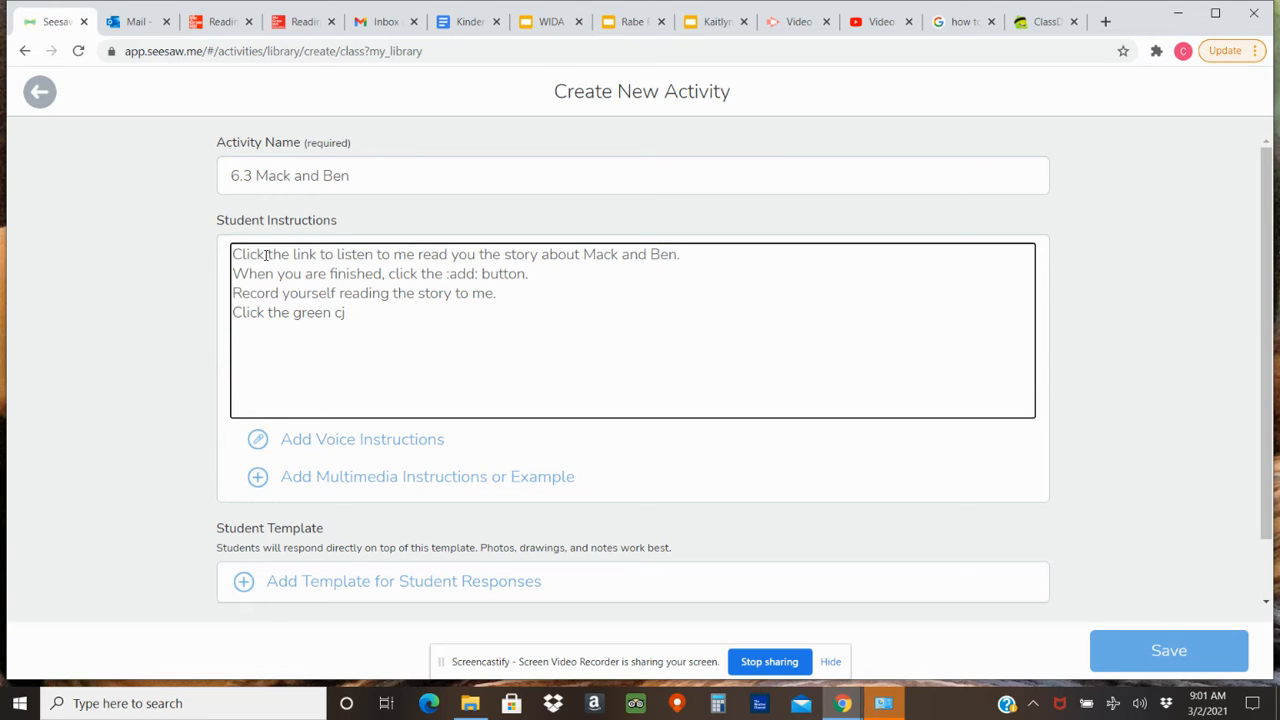
type("hheck to submit.")
Record voice instructions about 16 seconds long for the activity.
left_click(314, 441)
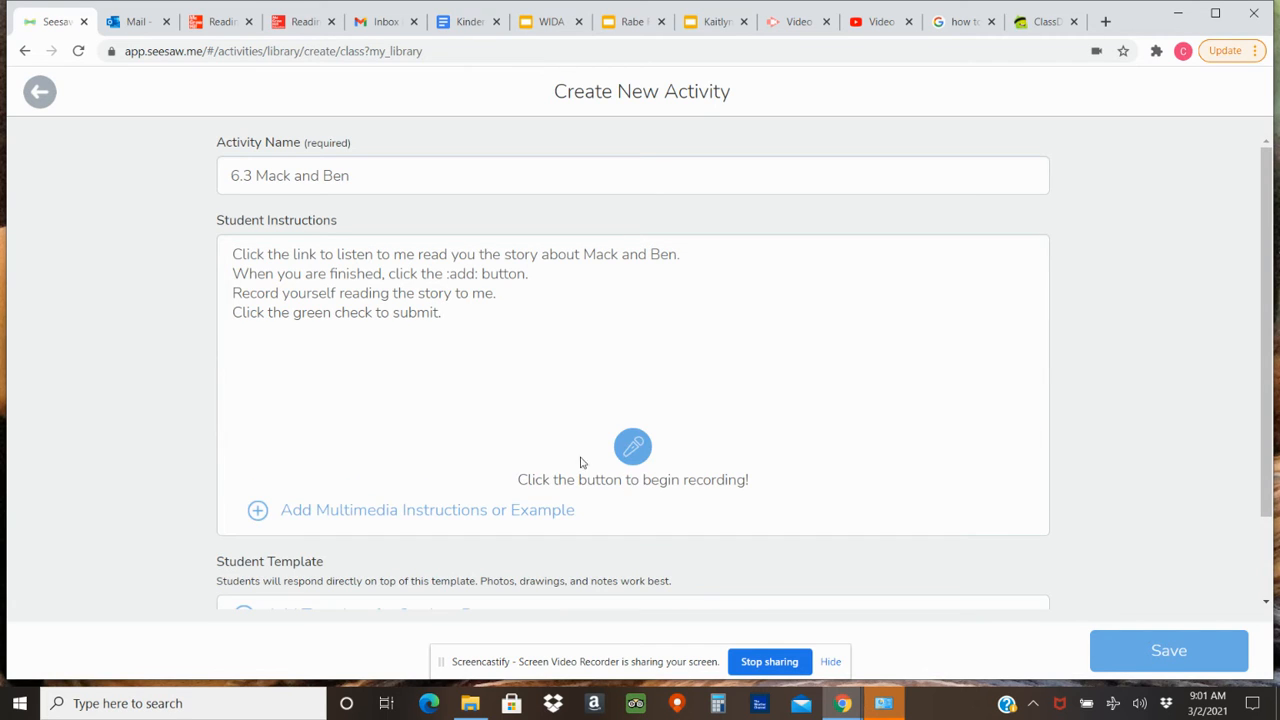
left_click(645, 455)
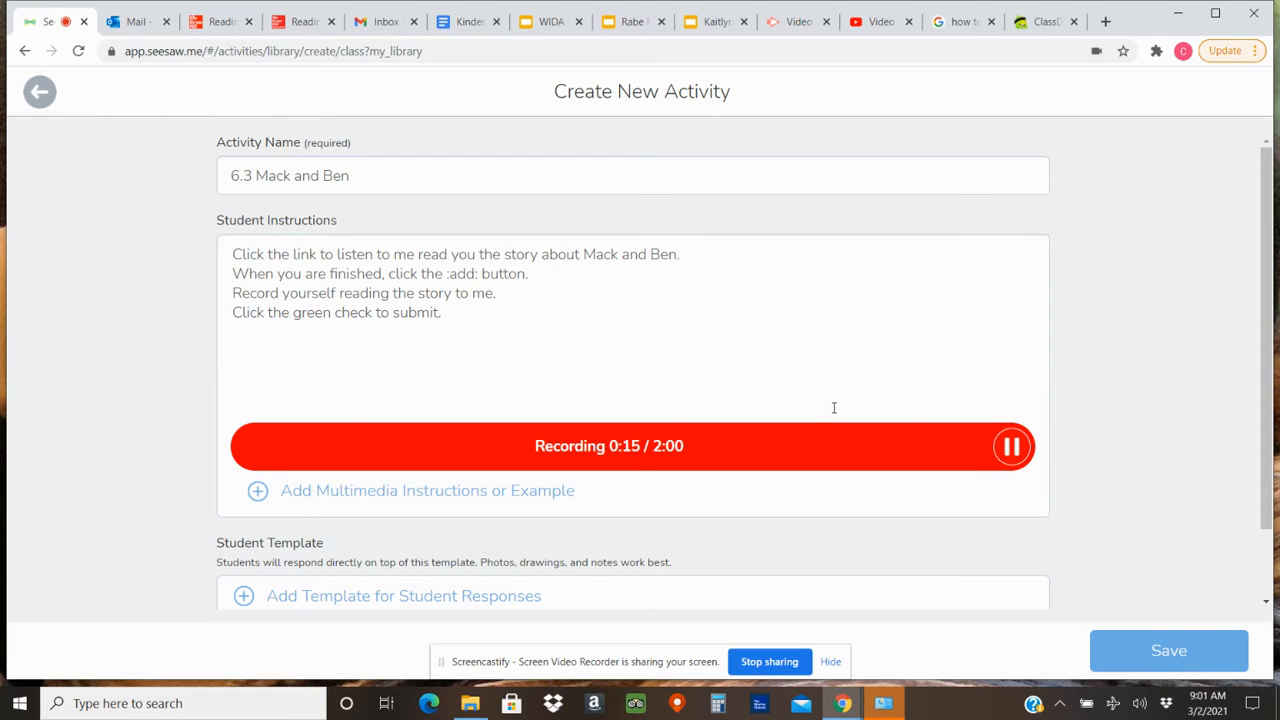
left_click(1016, 460)
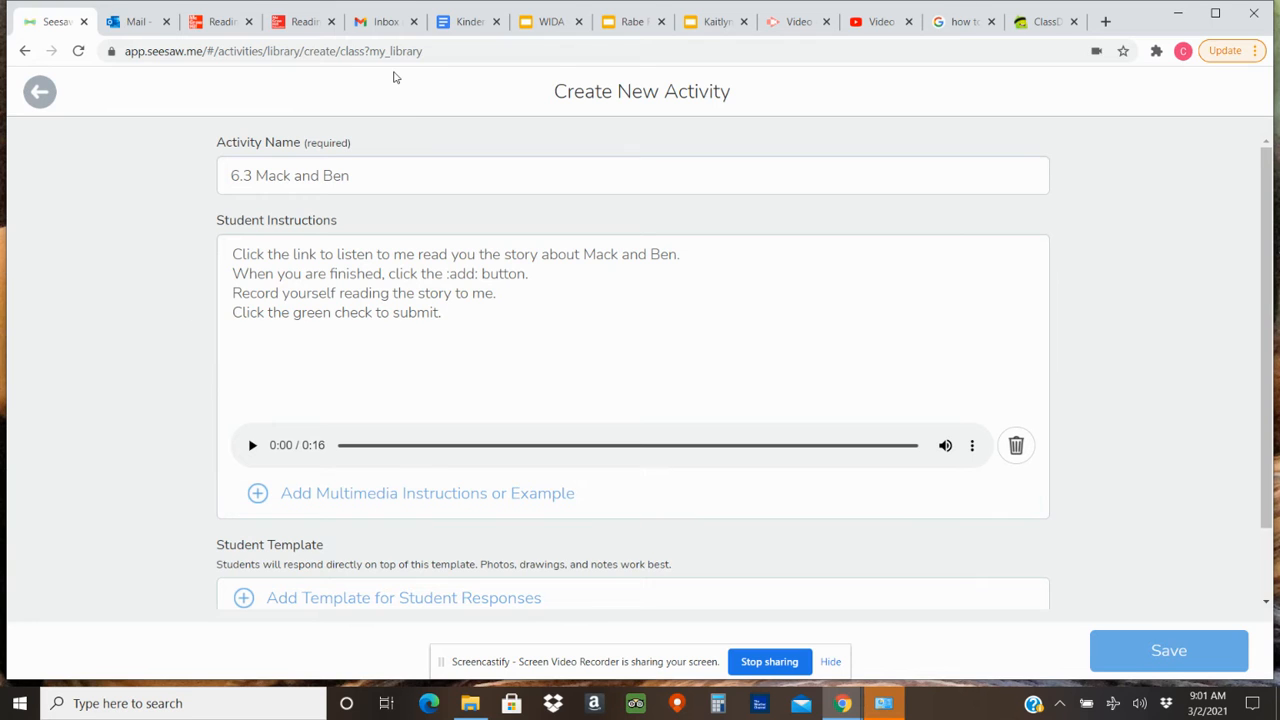
Check the Mack and Ben e-book page and start a blank drawing as the template for student responses.
left_click(295, 33)
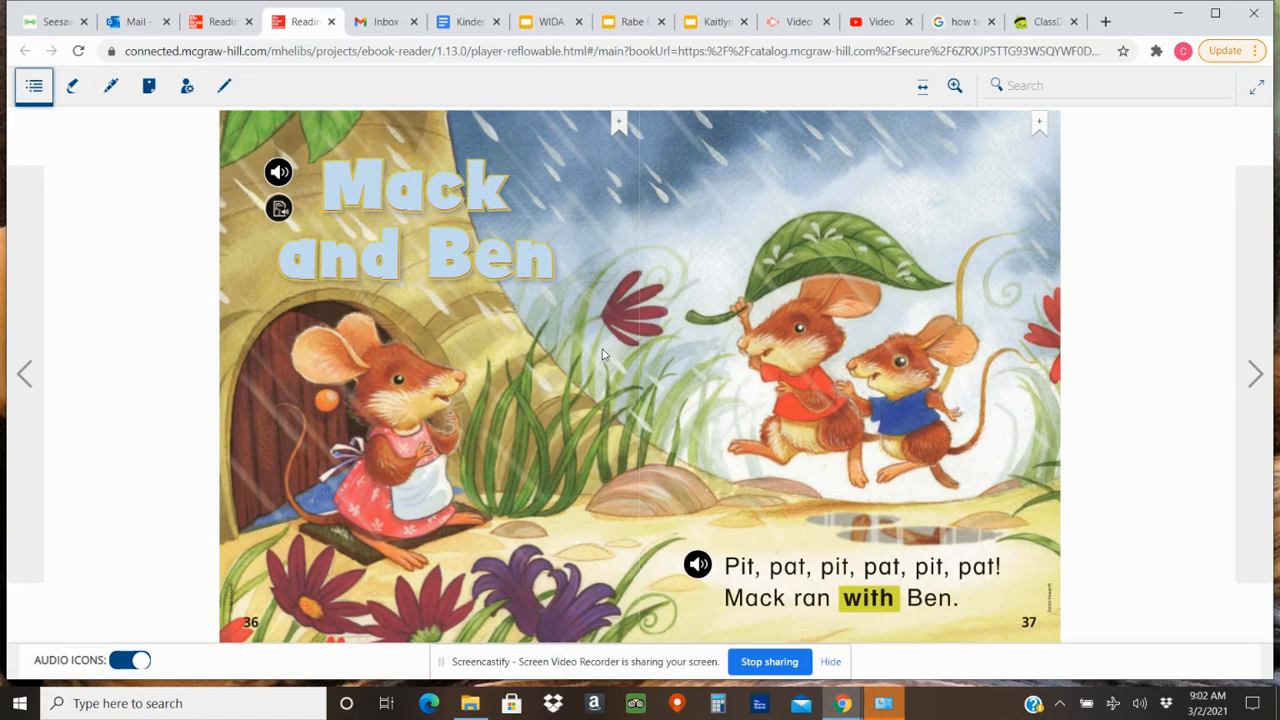
left_click(61, 24)
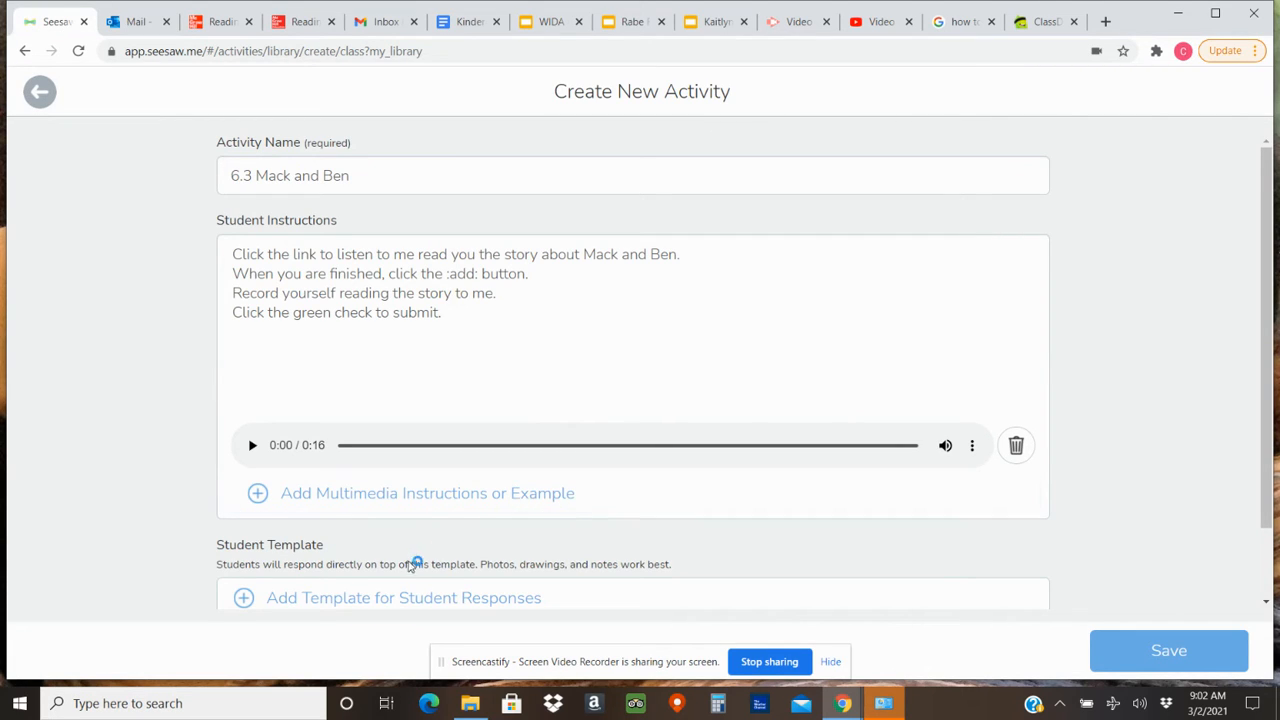
left_click(411, 597)
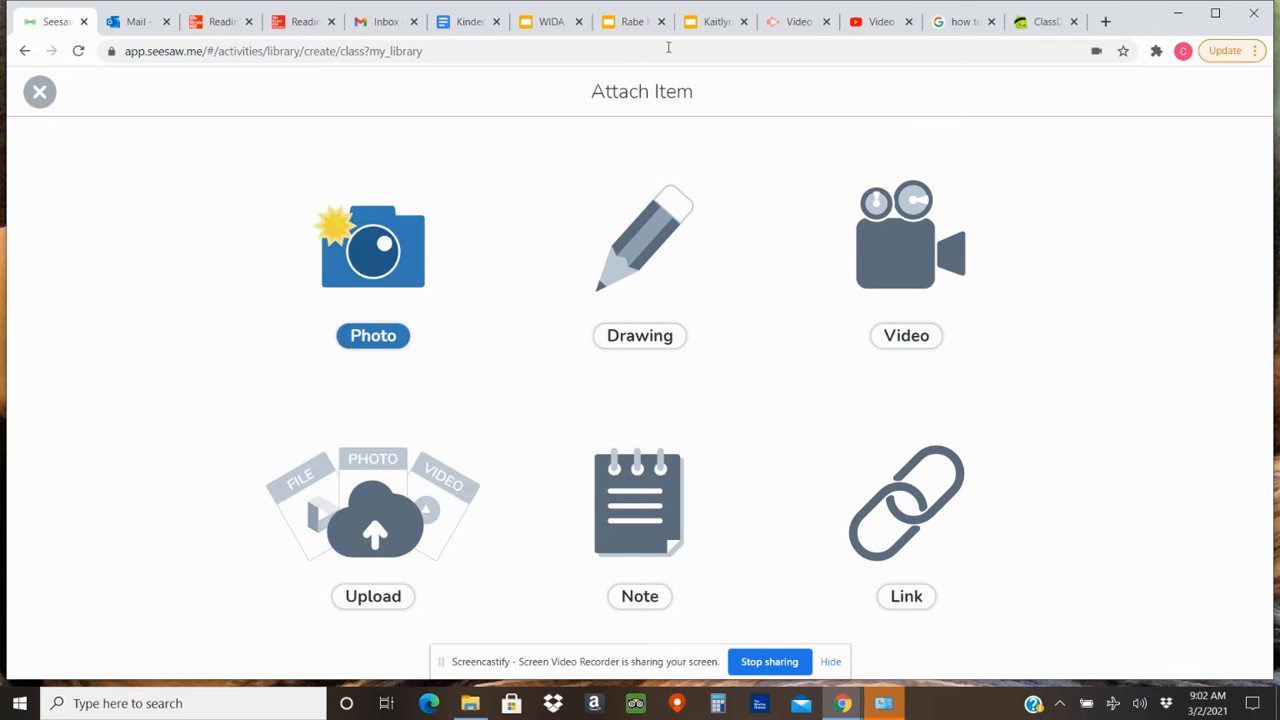
left_click(621, 278)
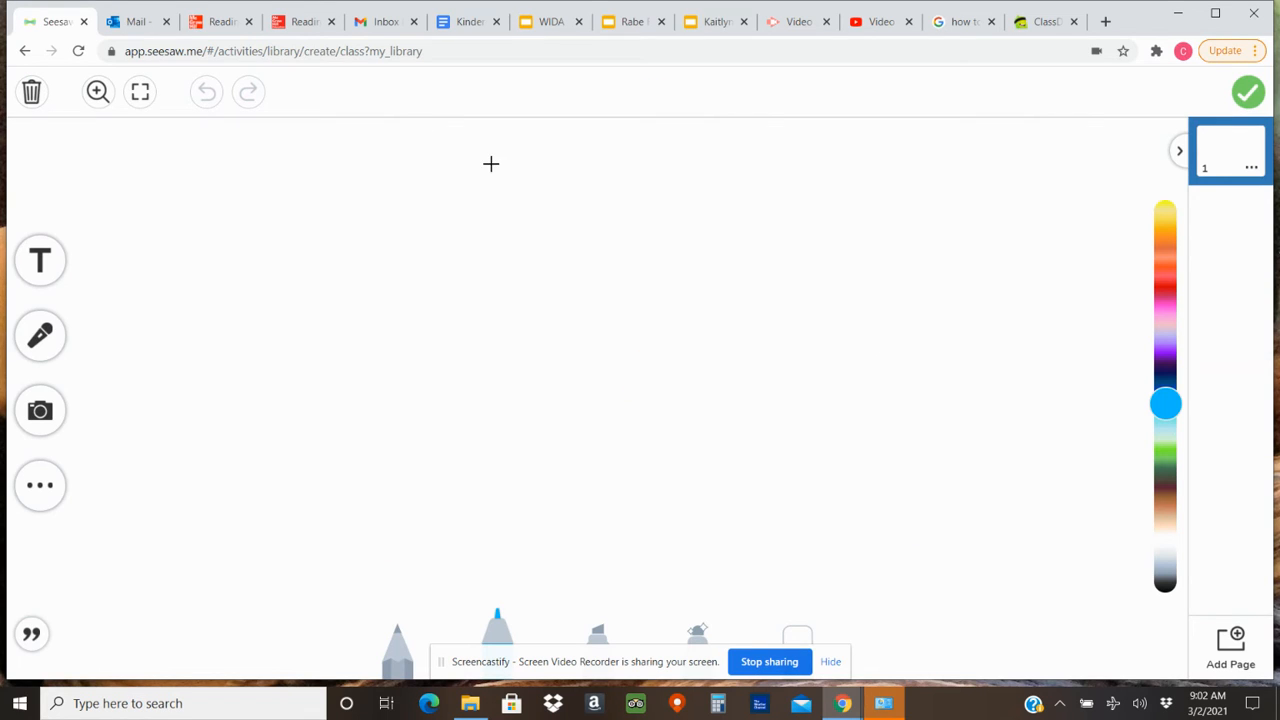
Switch to the Mack and Ben e-book and launch the Windows Snipping Tool over it.
left_click(300, 21)
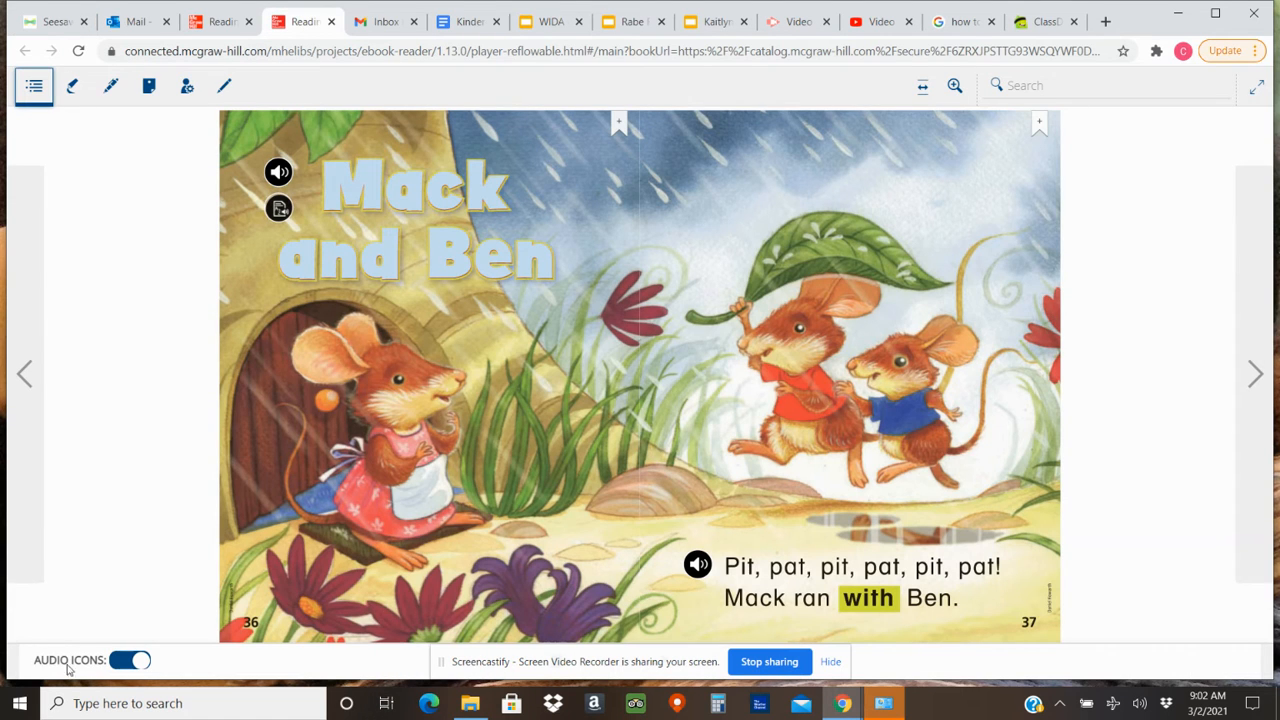
left_click(115, 702)
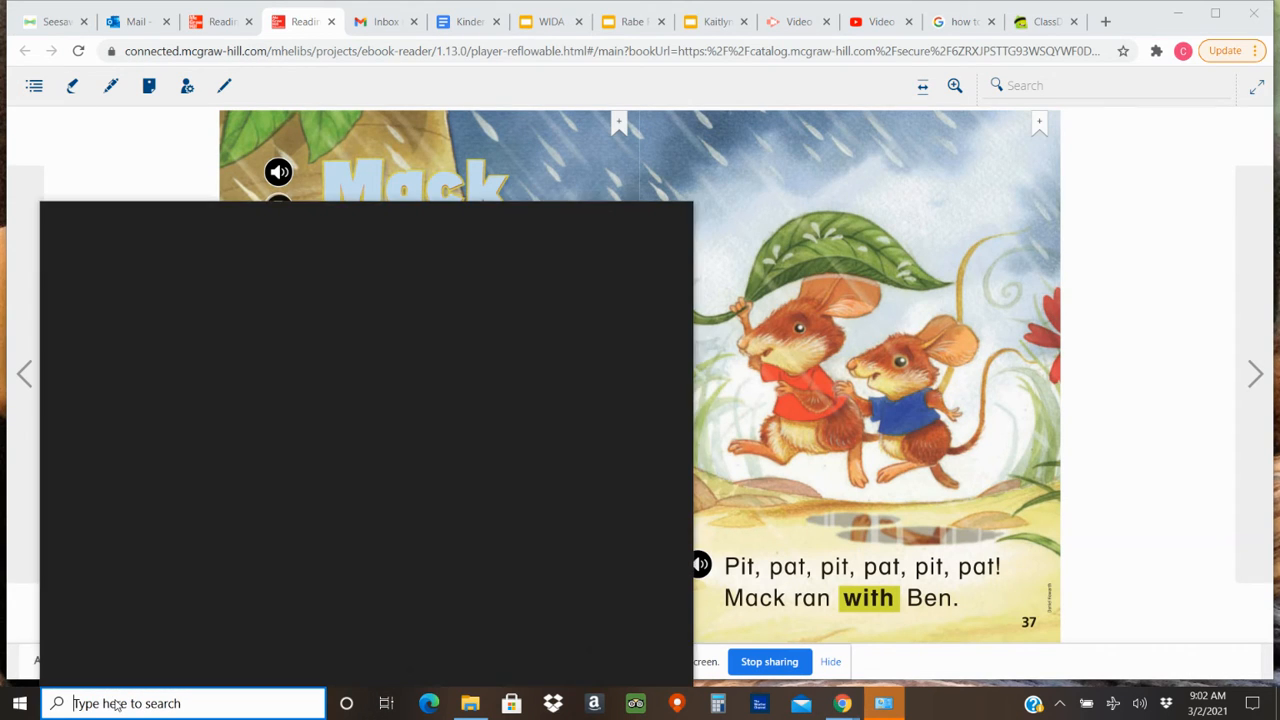
type("snippin")
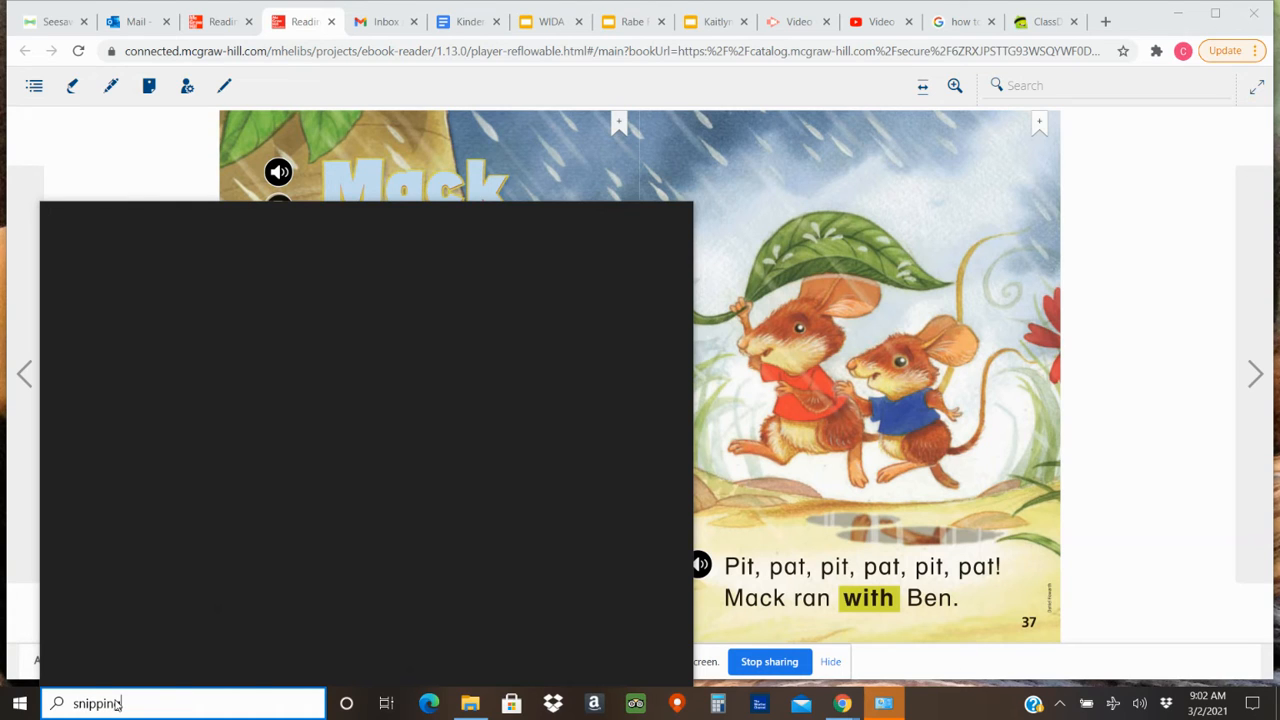
type("g tool")
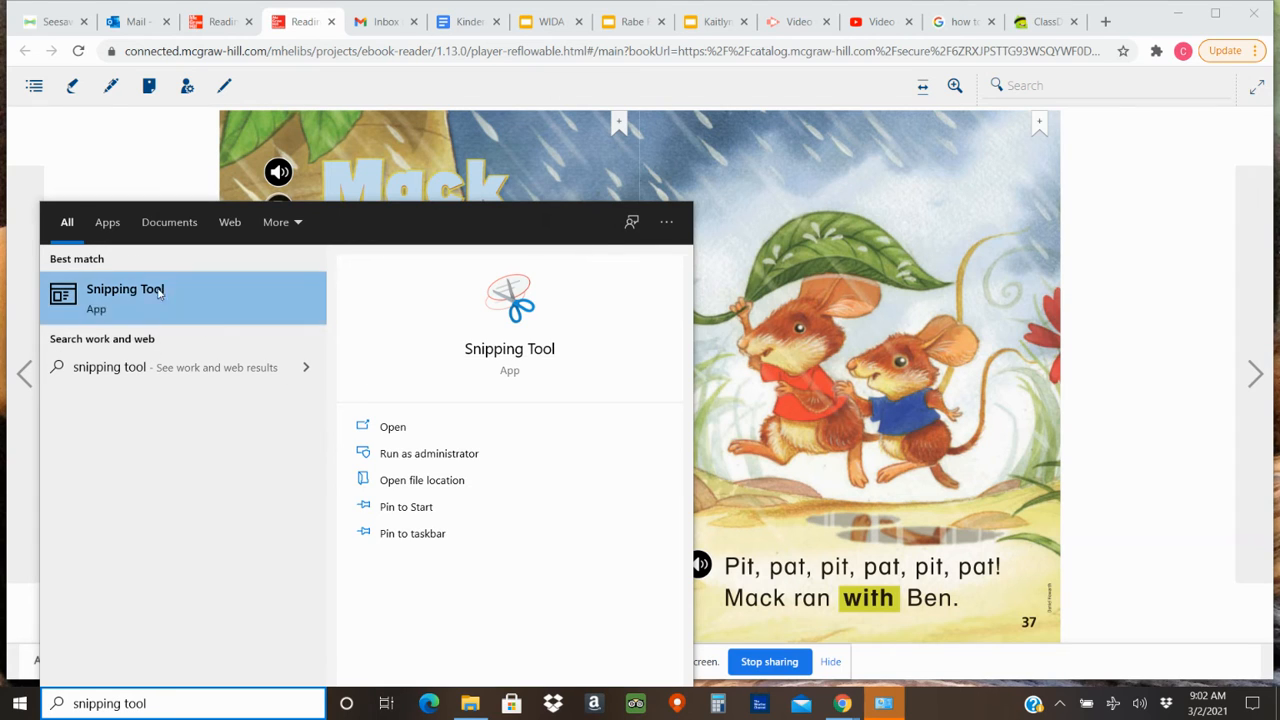
left_click(396, 432)
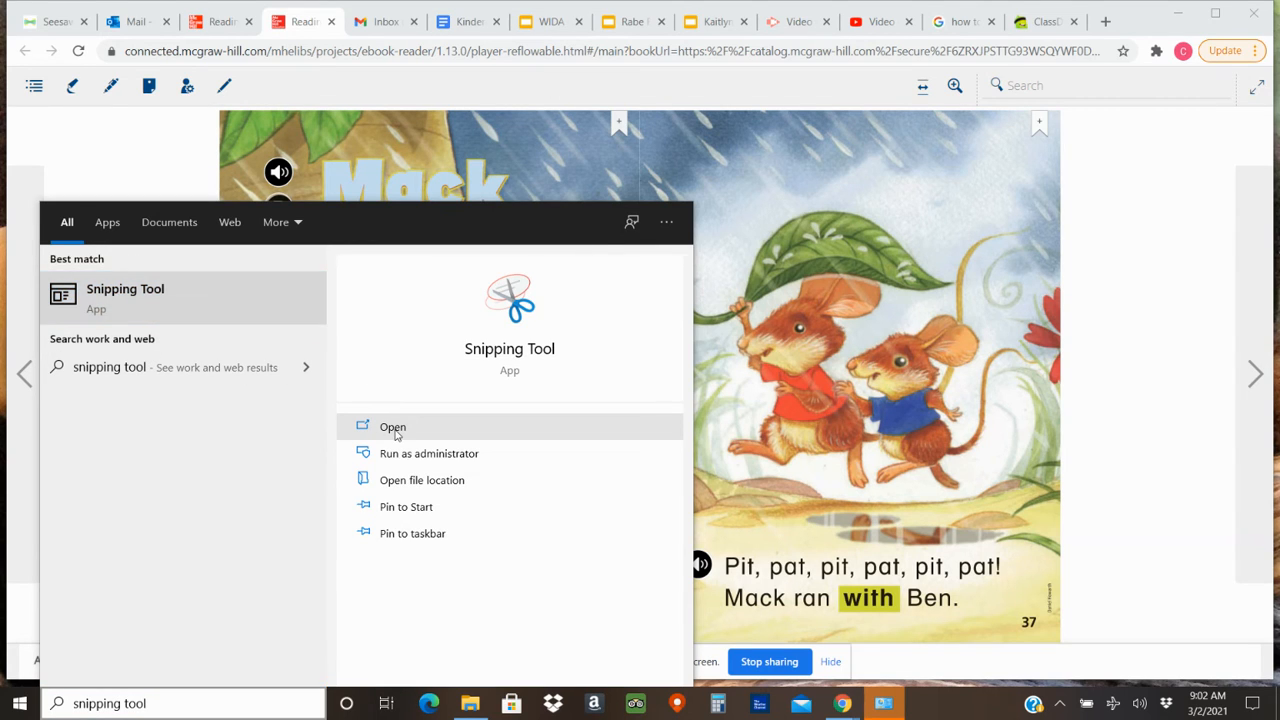
left_click(396, 430)
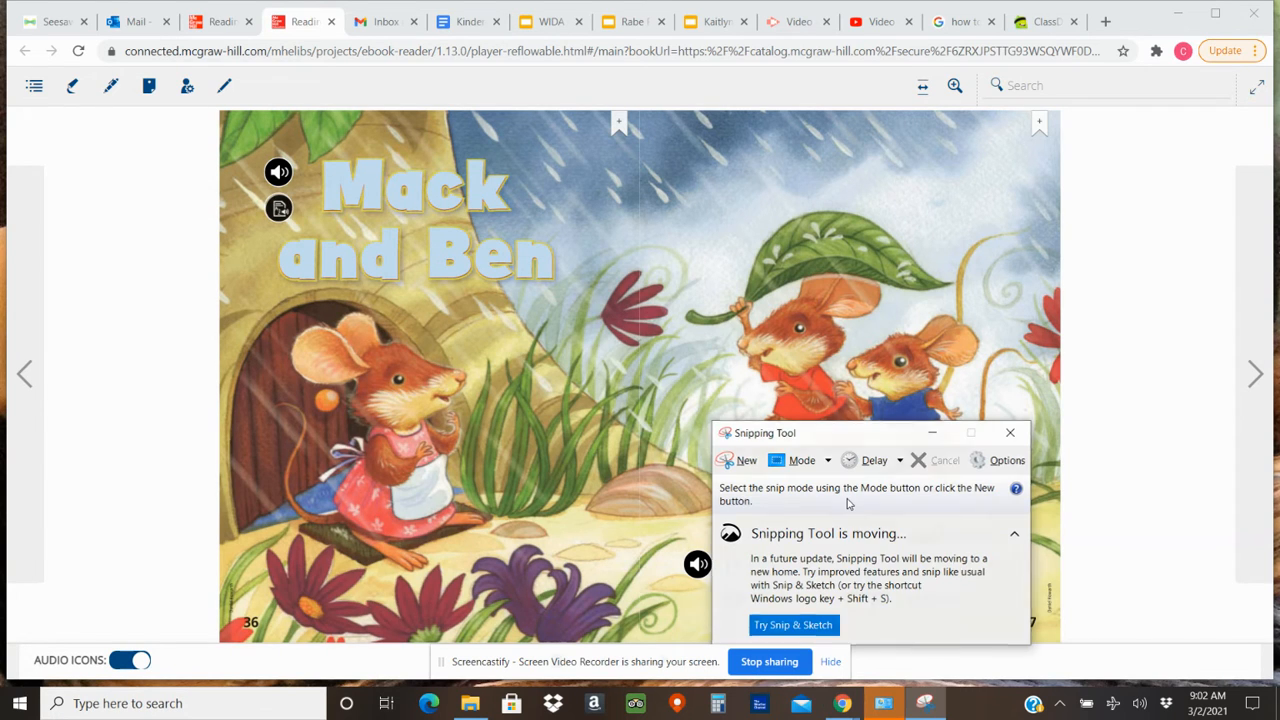
Snip the full Mack and Ben spread covering pages 36 and 37 and copy the capture.
left_click(739, 467)
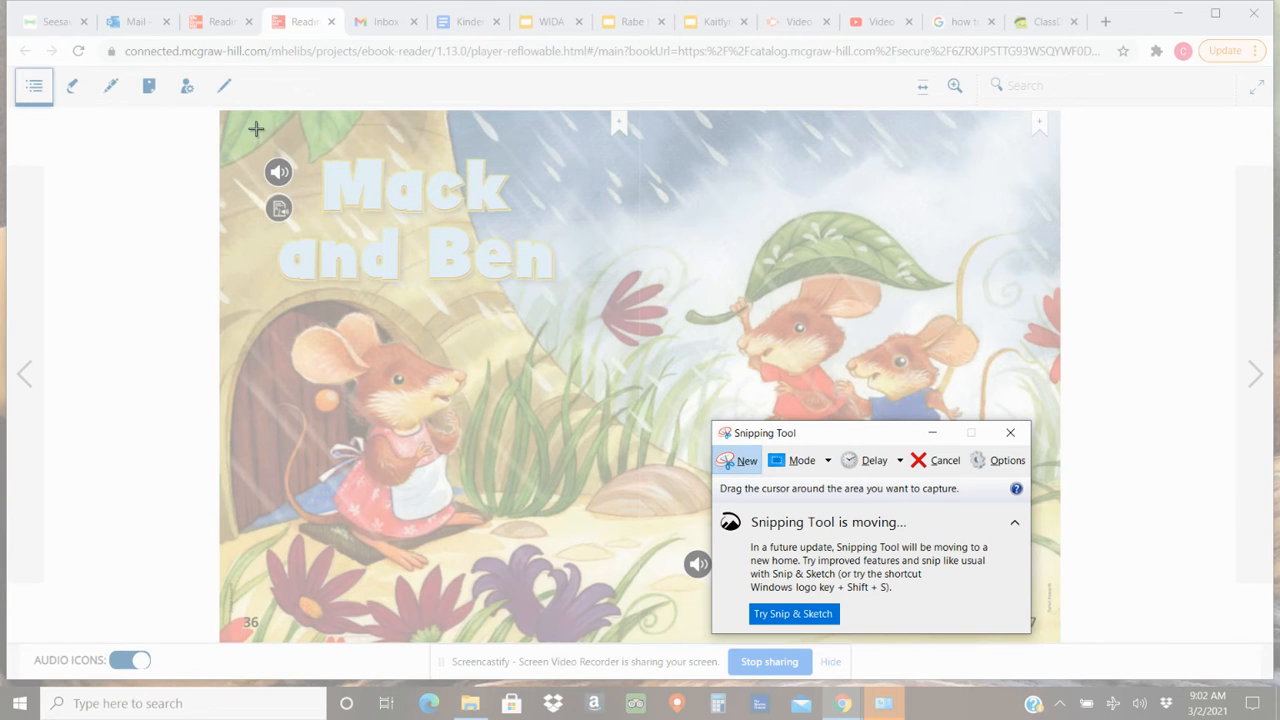
left_click_drag(220, 113, 1057, 638)
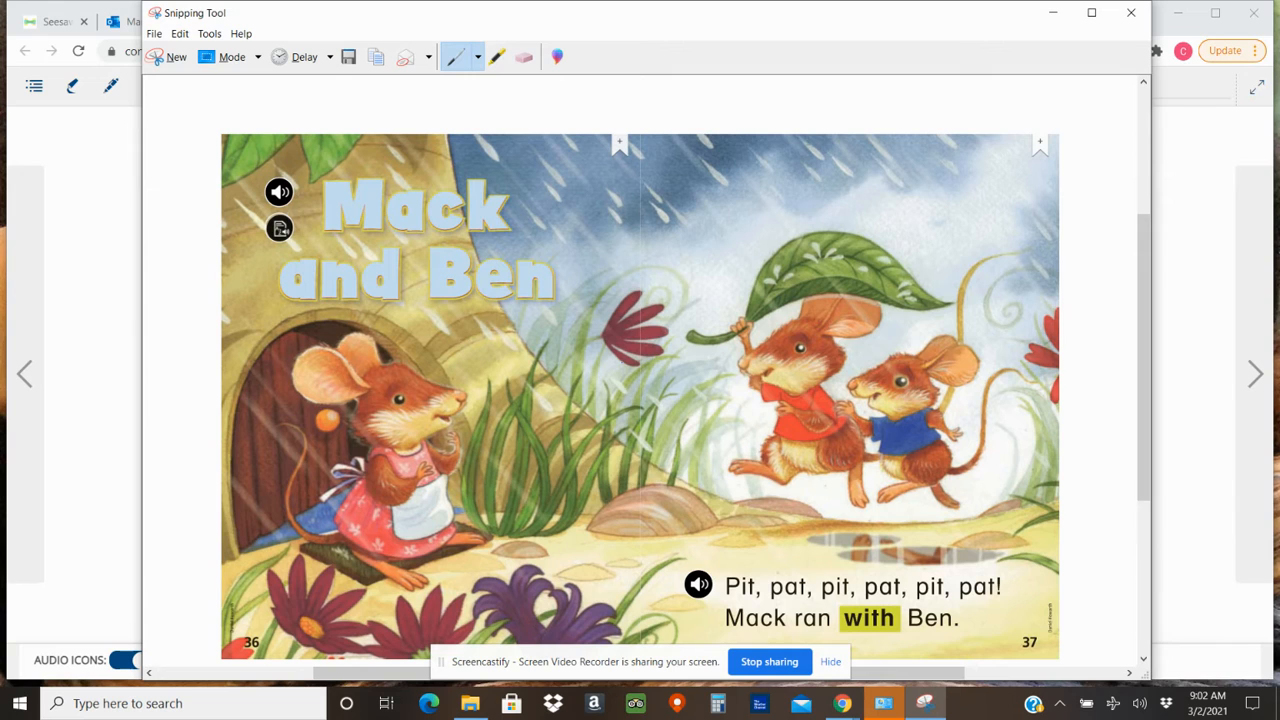
right_click(524, 364)
left_click(578, 388)
Paste the captured spread onto the Seesaw template's first page, then shrink and reposition it to fit the canvas.
left_click(43, 23)
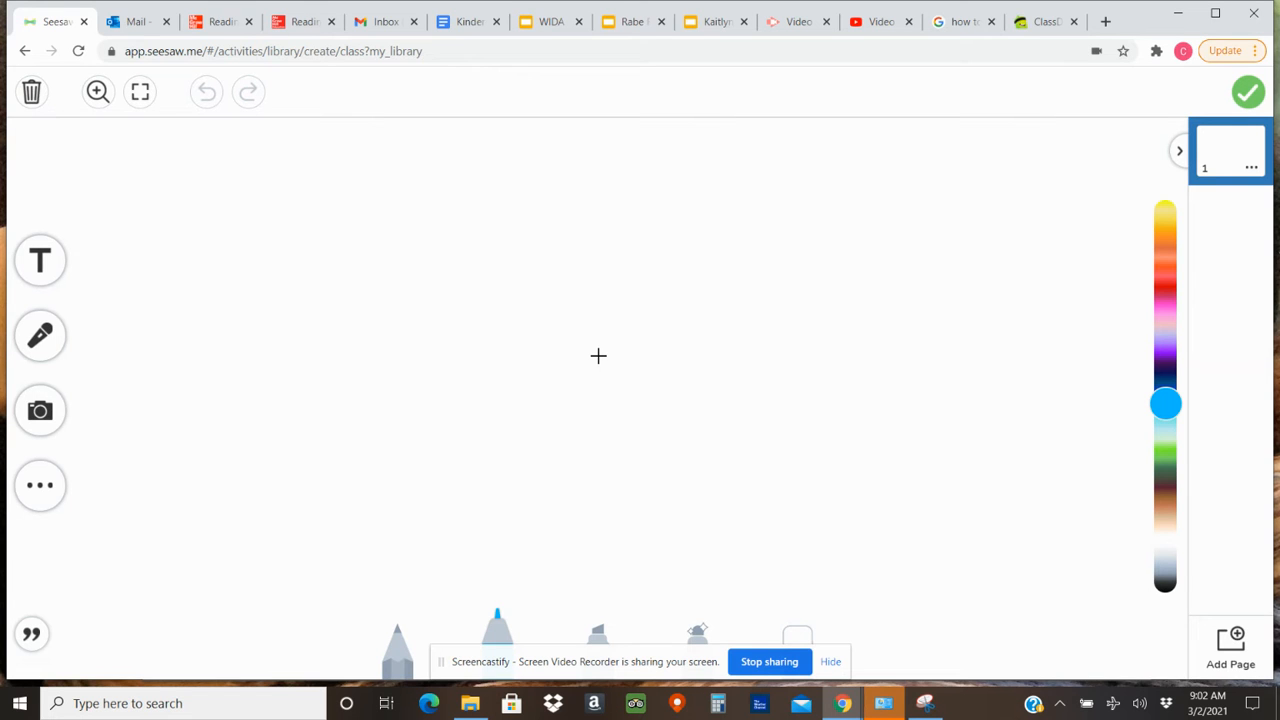
key("ctrl+v")
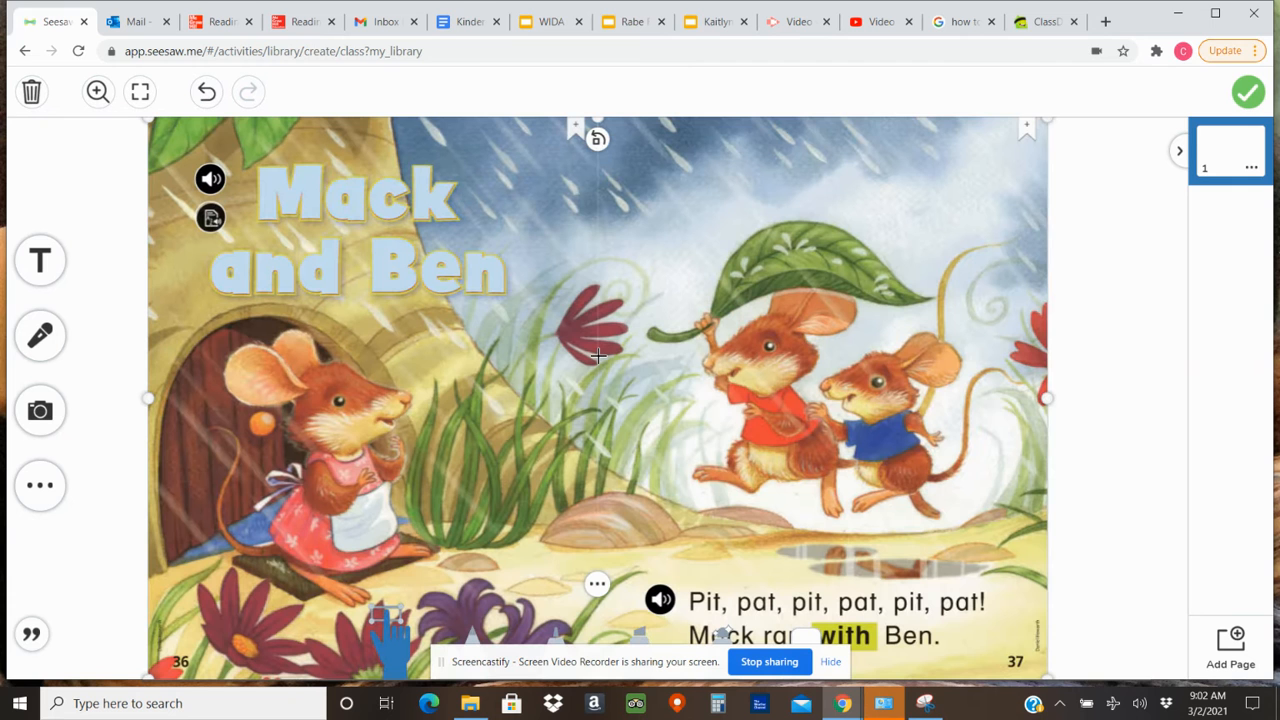
left_click_drag(150, 116, 249, 179)
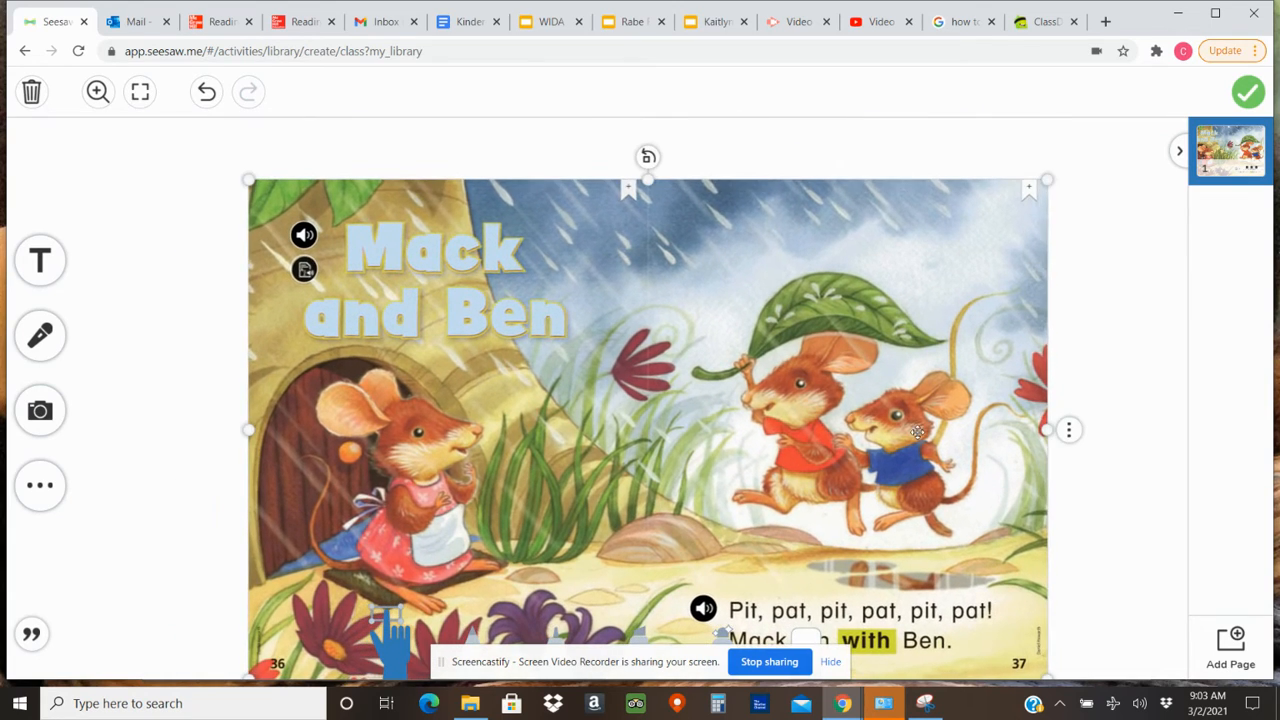
left_click_drag(952, 402, 1032, 376)
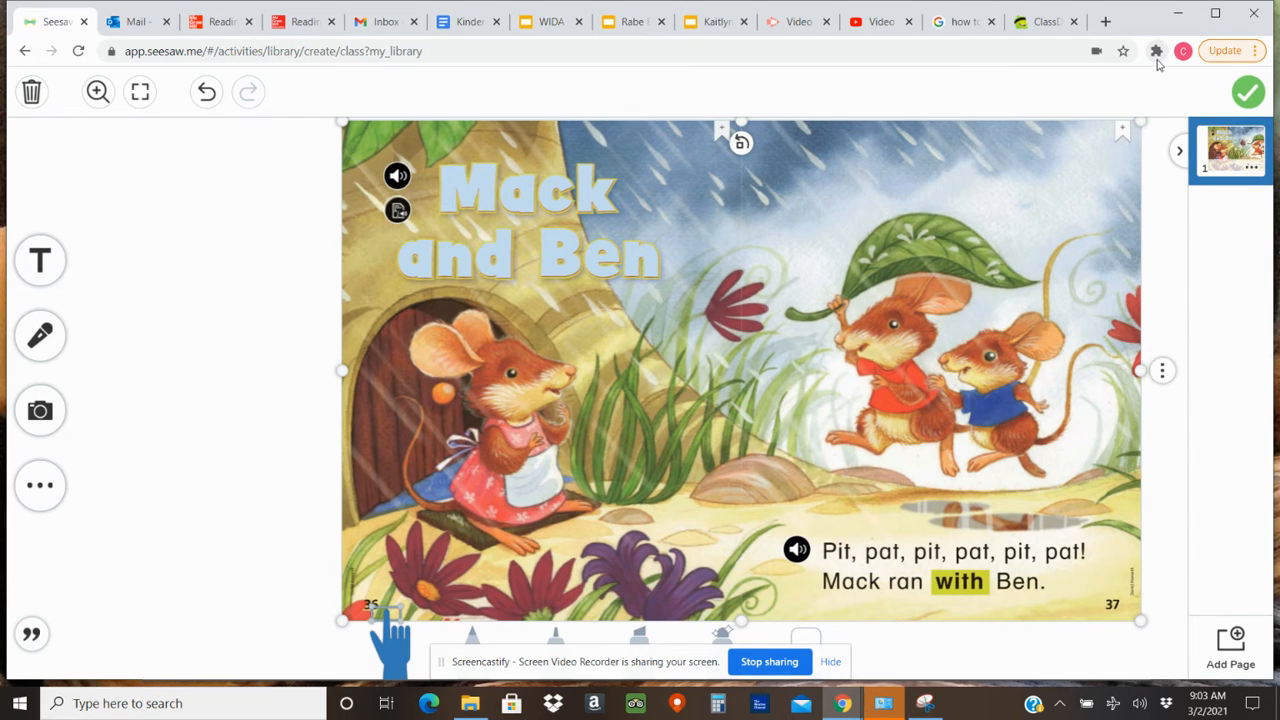
Copy the listening Bitmoji with a hand to its ear and place it on page 1 beside the book spread.
left_click(1156, 52)
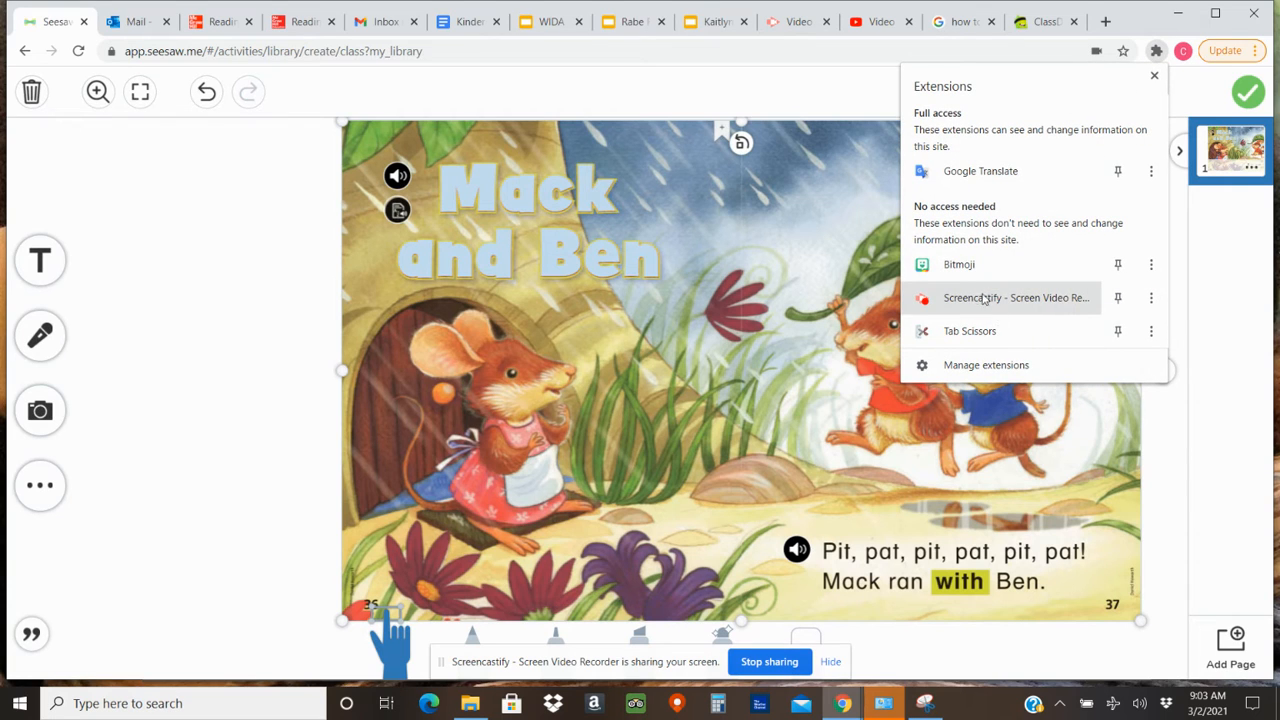
left_click(963, 264)
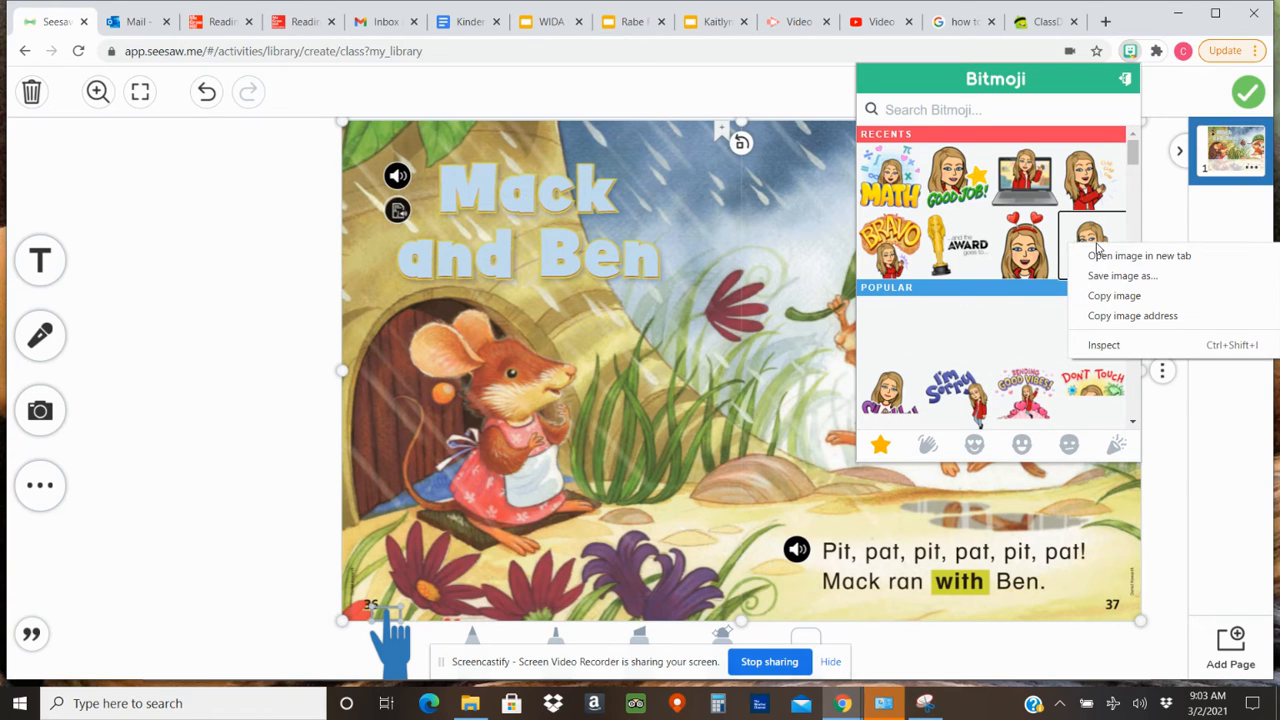
left_click(1105, 296)
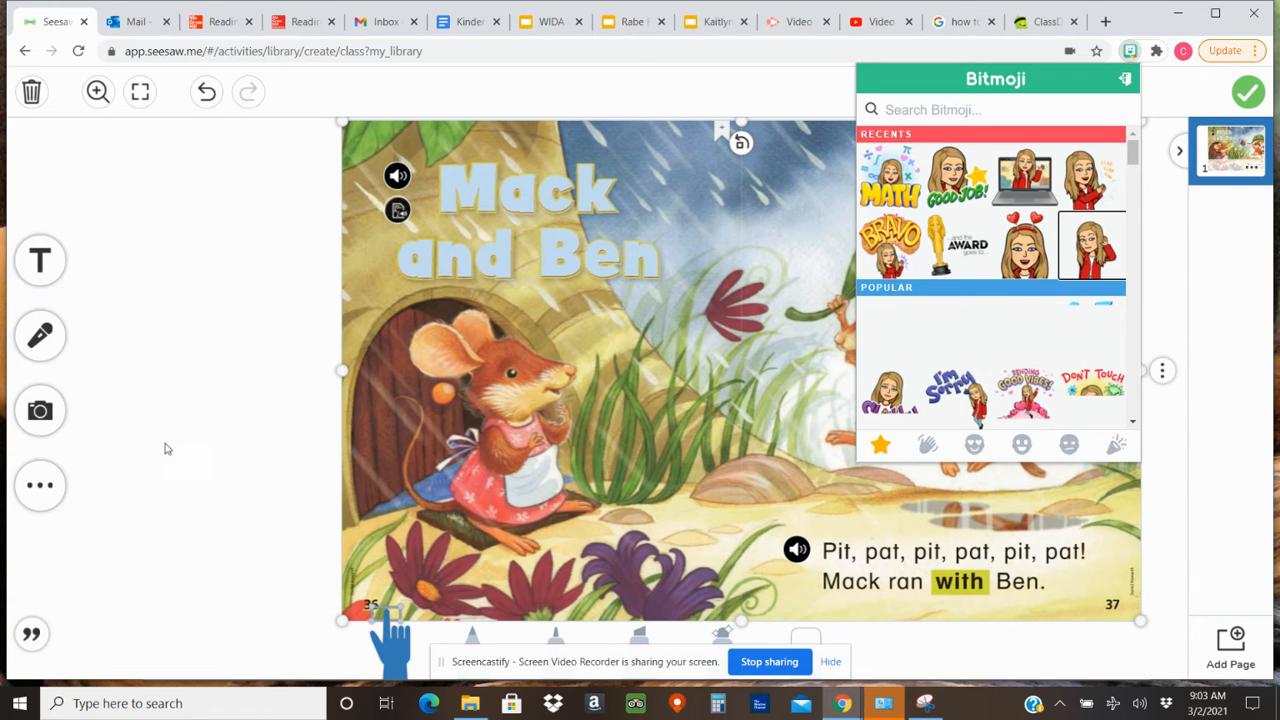
left_click(167, 449)
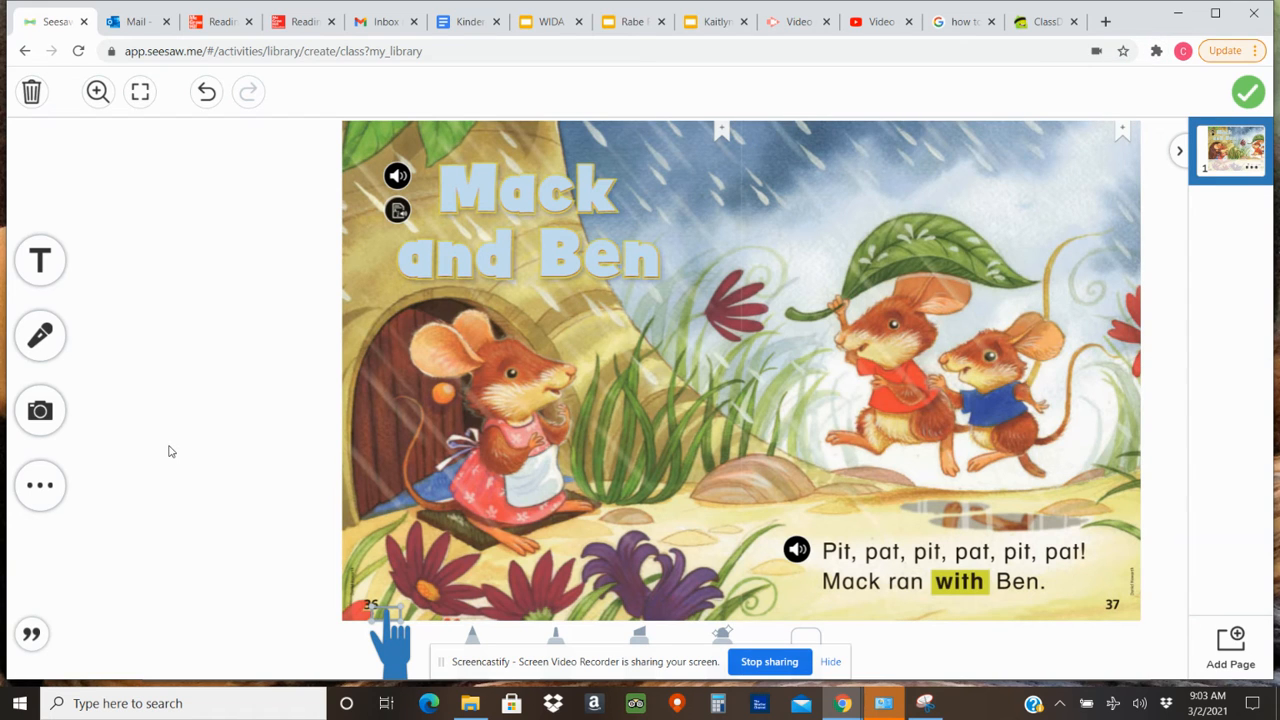
key("ctrl+v")
left_click_drag(560, 414, 166, 482)
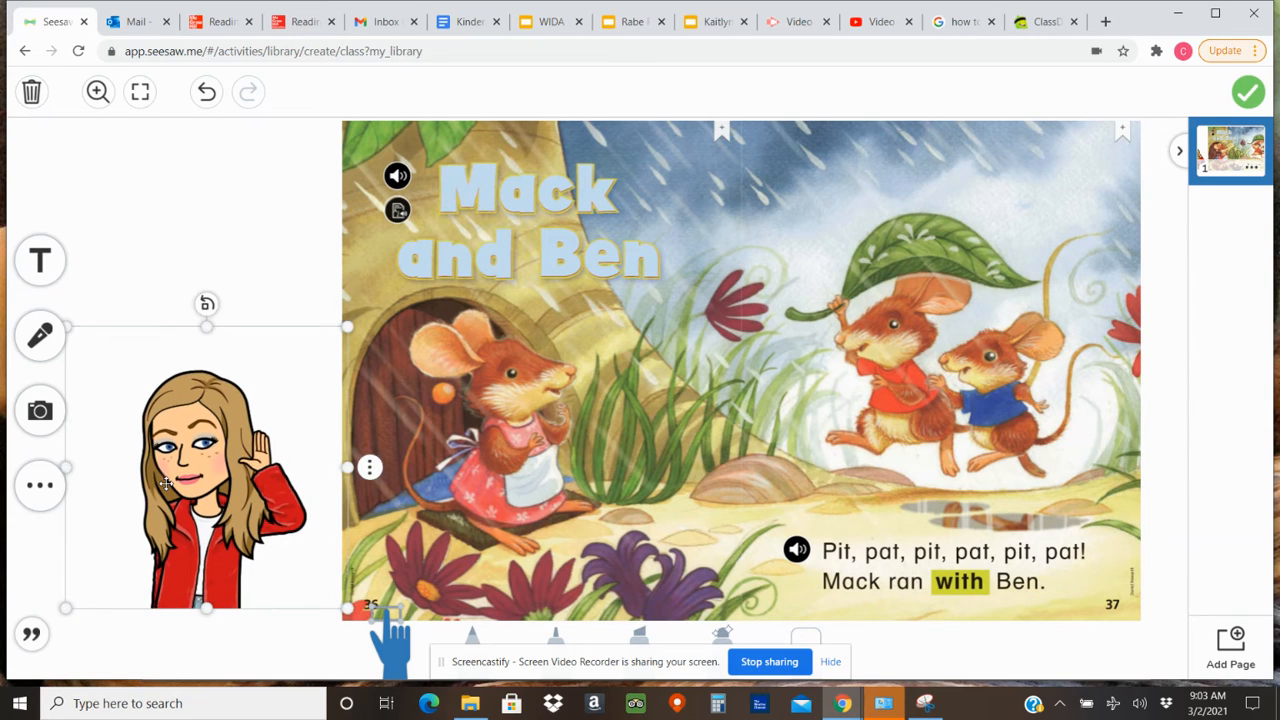
right_click(190, 480)
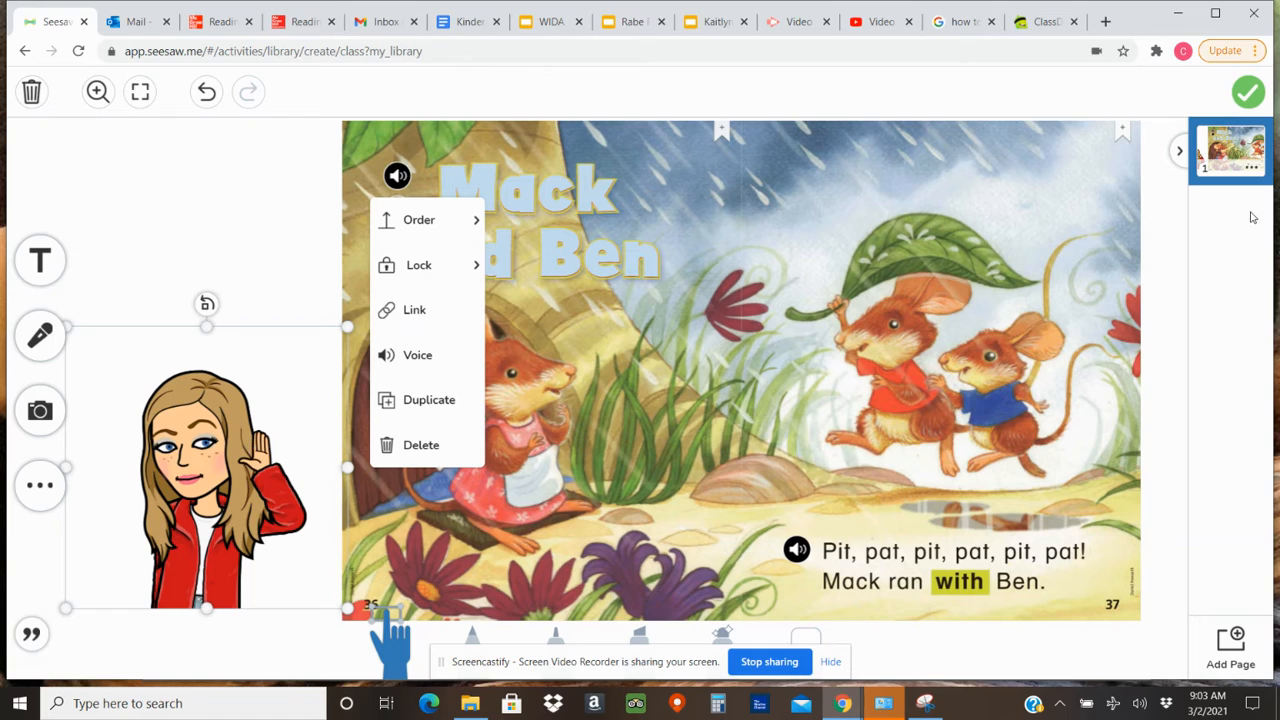
Add page 2 and paste the listening Bitmoji onto it, reduced and placed in the lower-left area.
left_click(1231, 650)
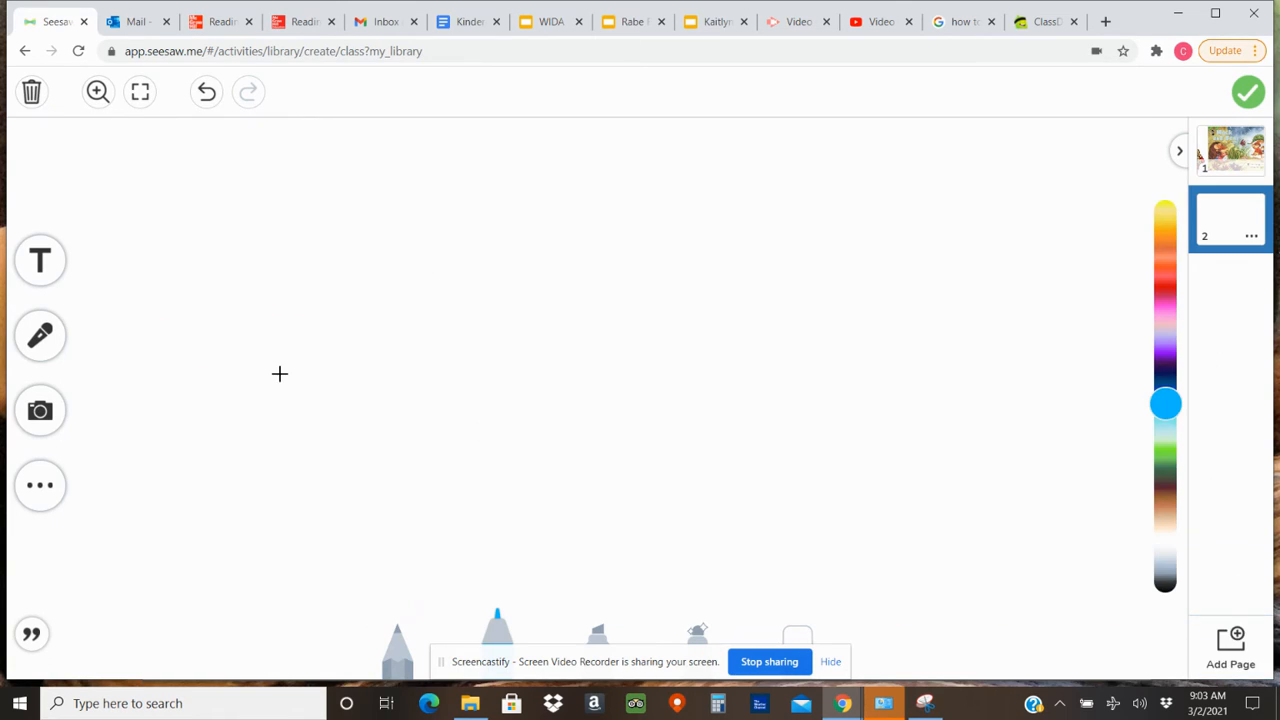
key("ctrl+v")
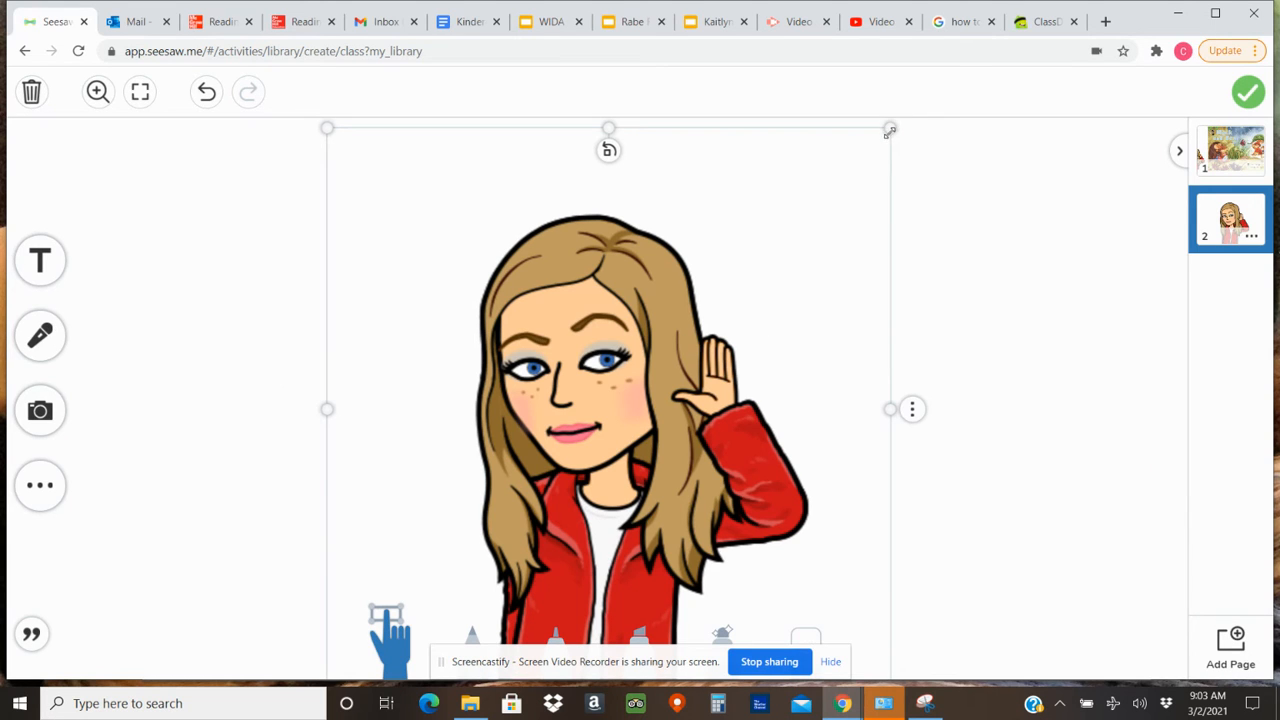
left_click_drag(889, 132, 234, 443)
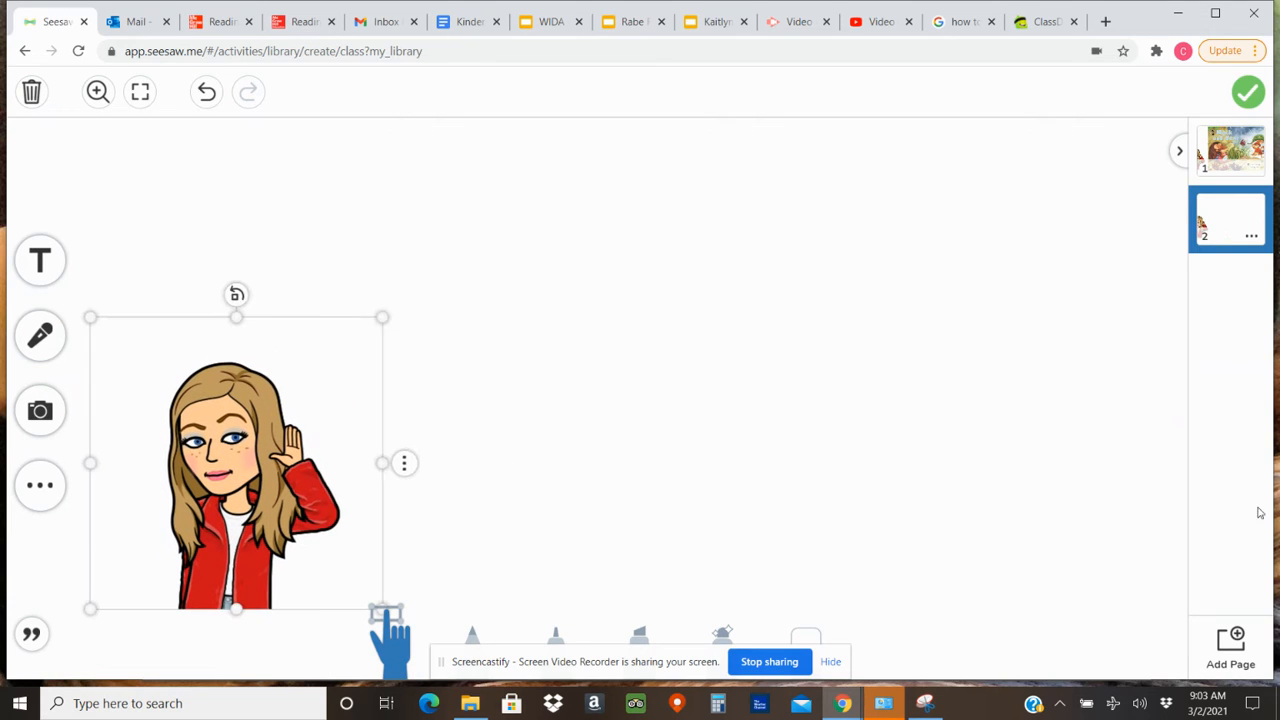
Add page 3 with the same Bitmoji pasted, shrunk to about half size and moved to the lower-left area.
left_click(1245, 645)
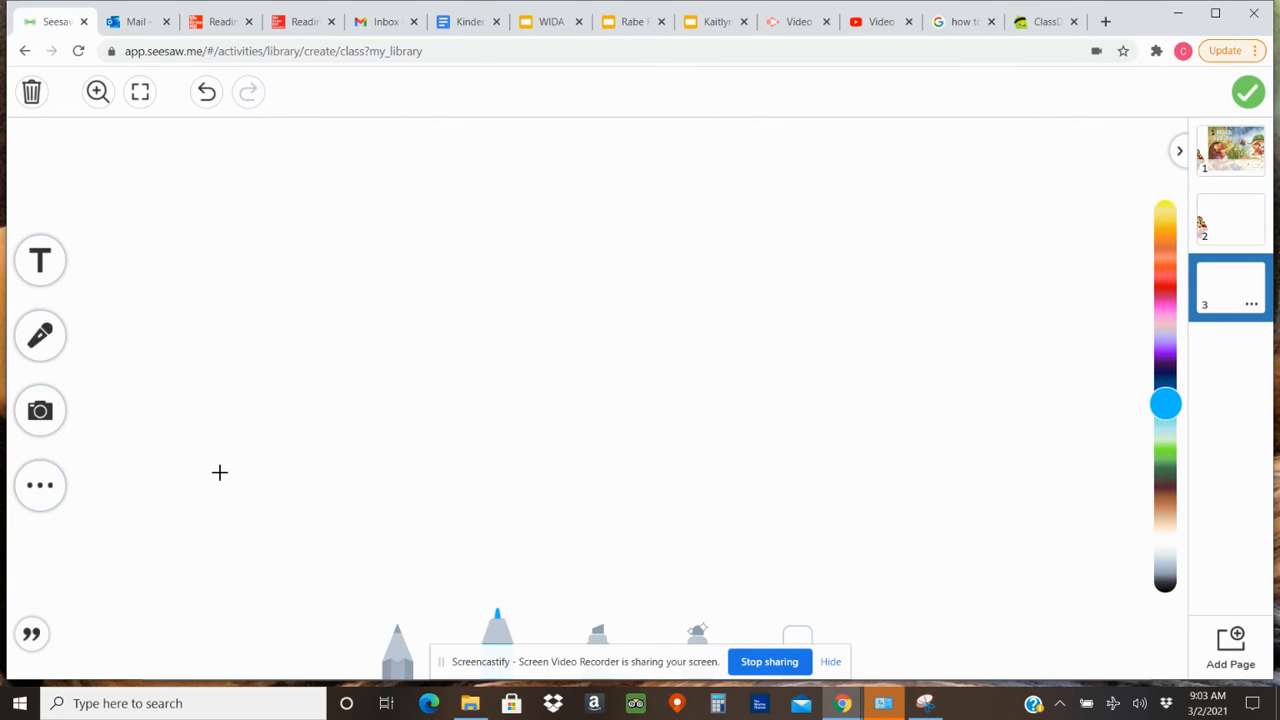
key("ctrl+v")
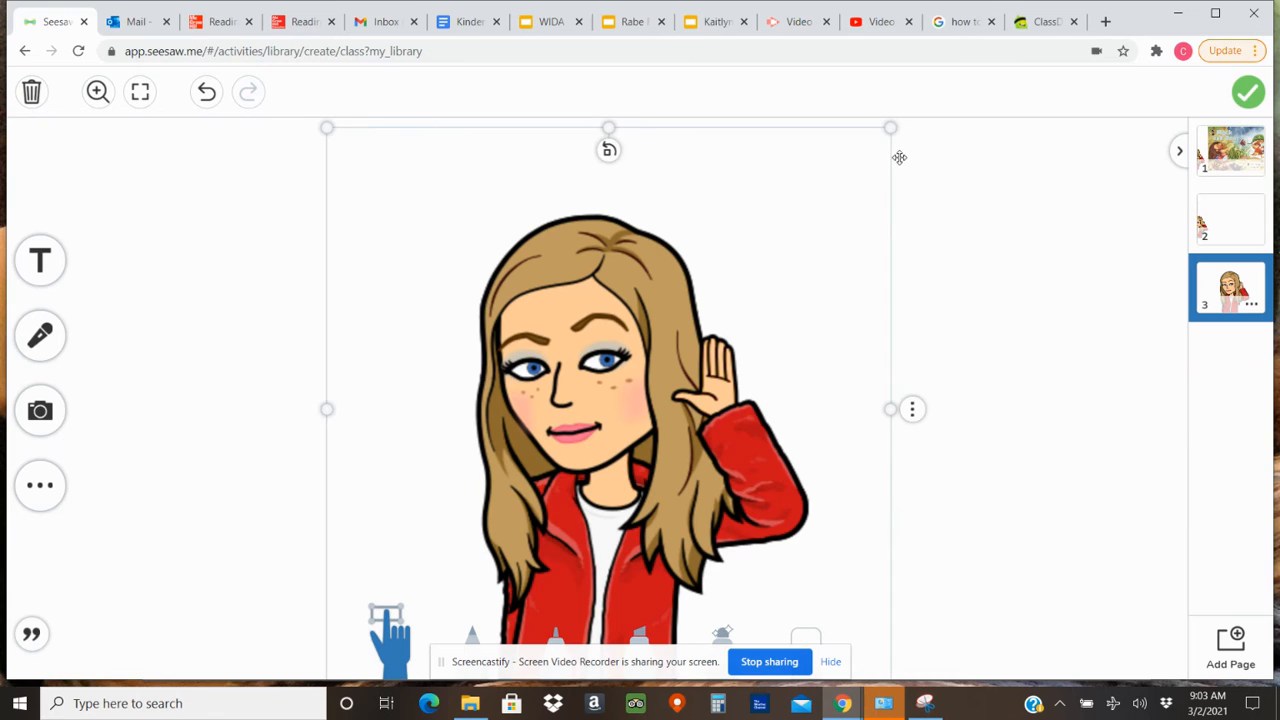
left_click_drag(886, 133, 620, 392)
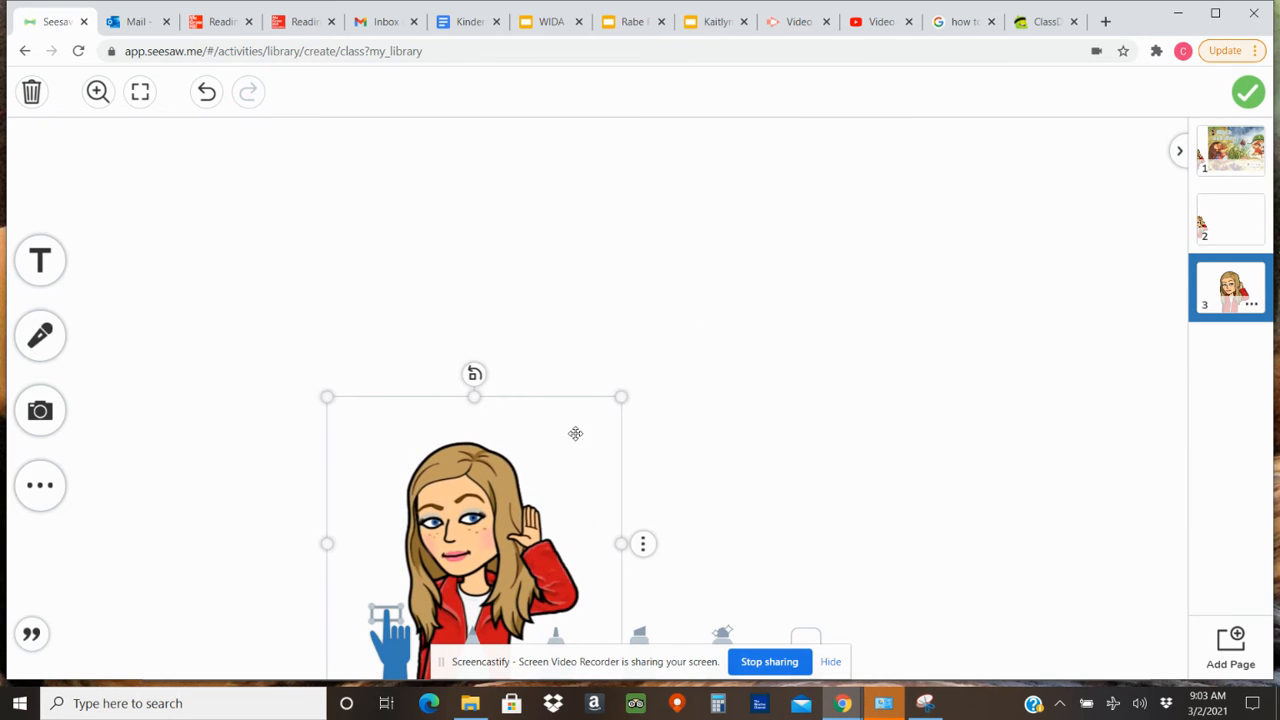
left_click_drag(574, 434, 245, 446)
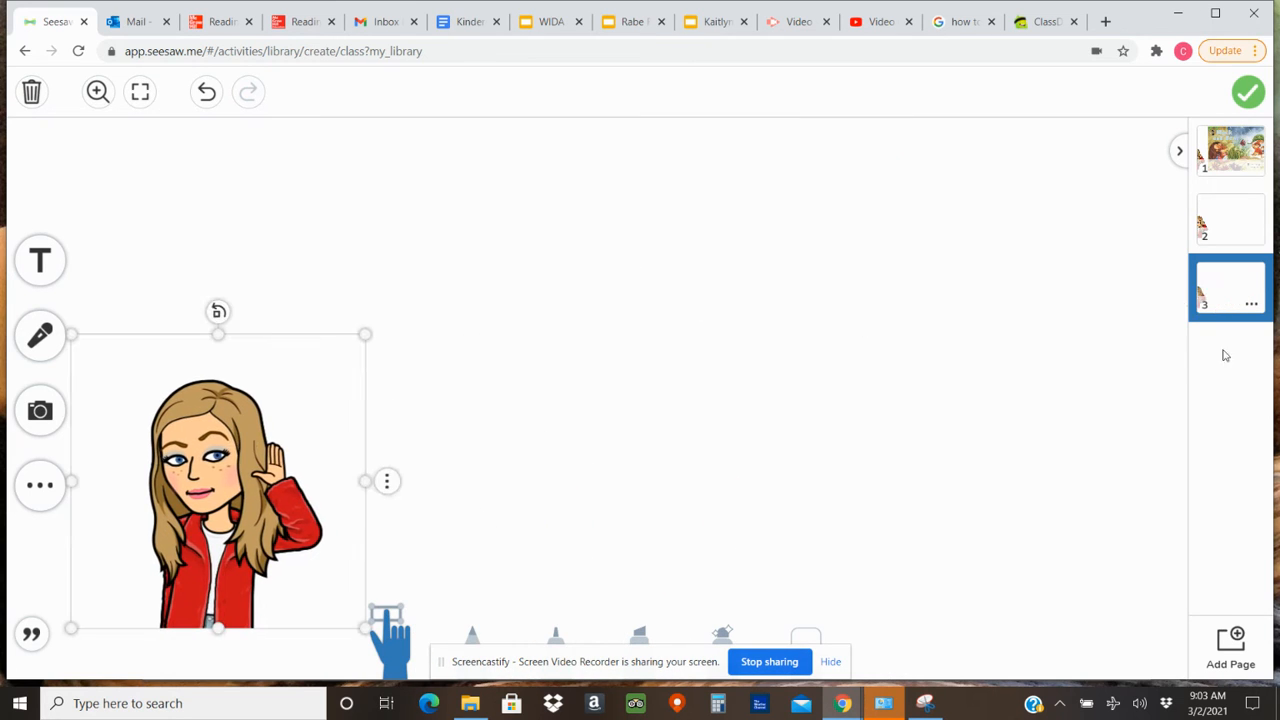
Add page 4, paste the Bitmoji again, and shrink and move it to match the previous pages.
left_click(1232, 645)
key("ctrl+v")
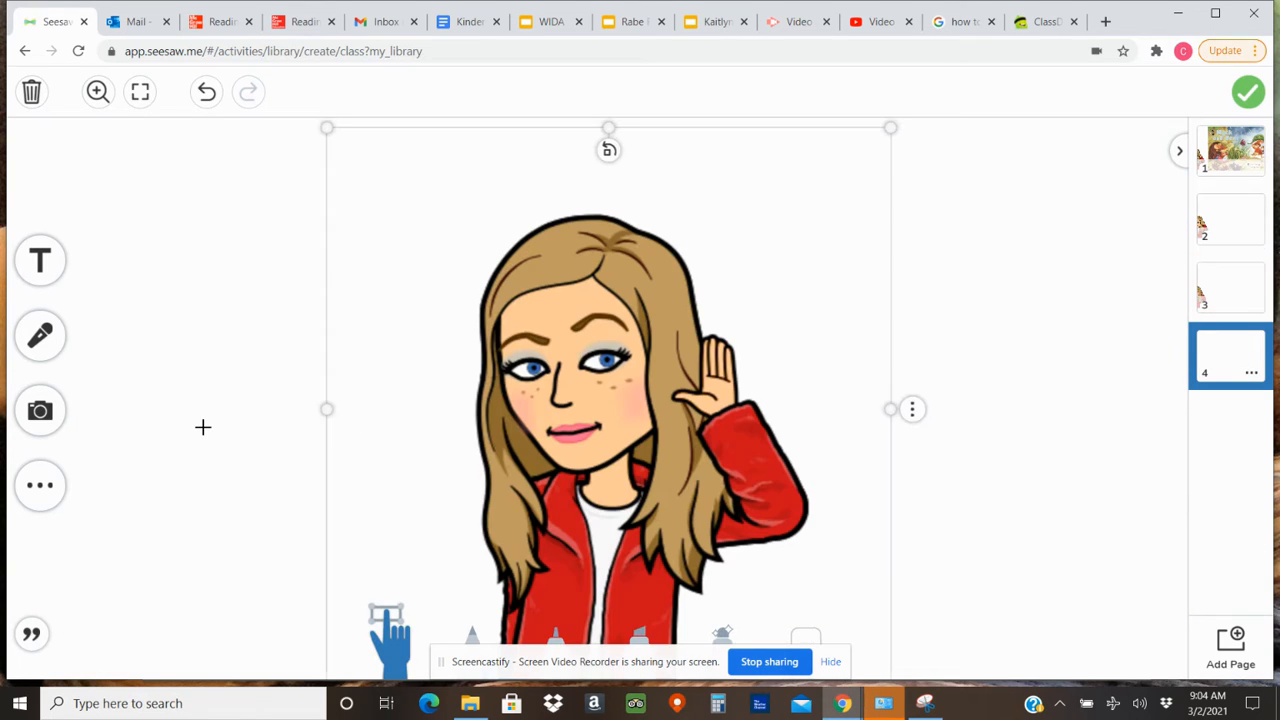
left_click_drag(890, 131, 610, 409)
left_click_drag(411, 594, 177, 525)
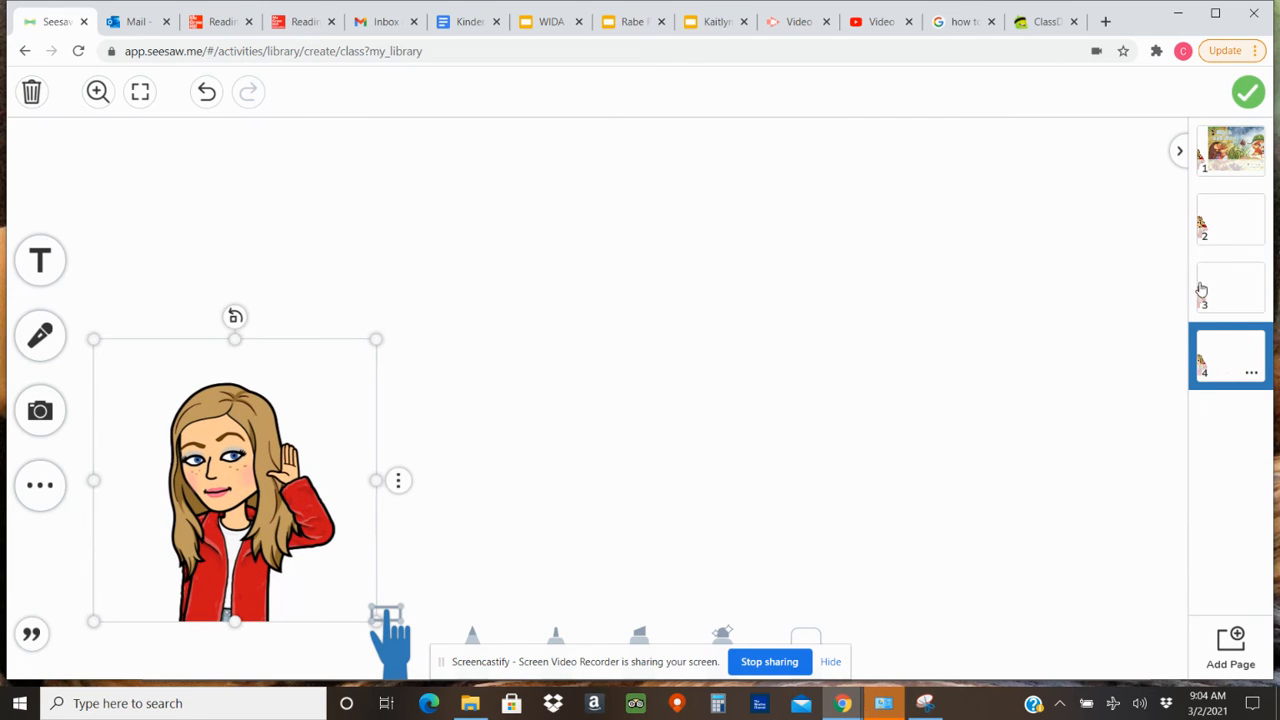
Add a lengthened blue arrow shape to page 1, above the Bitmoji and pointing left at the microphone tool.
left_click(1240, 155)
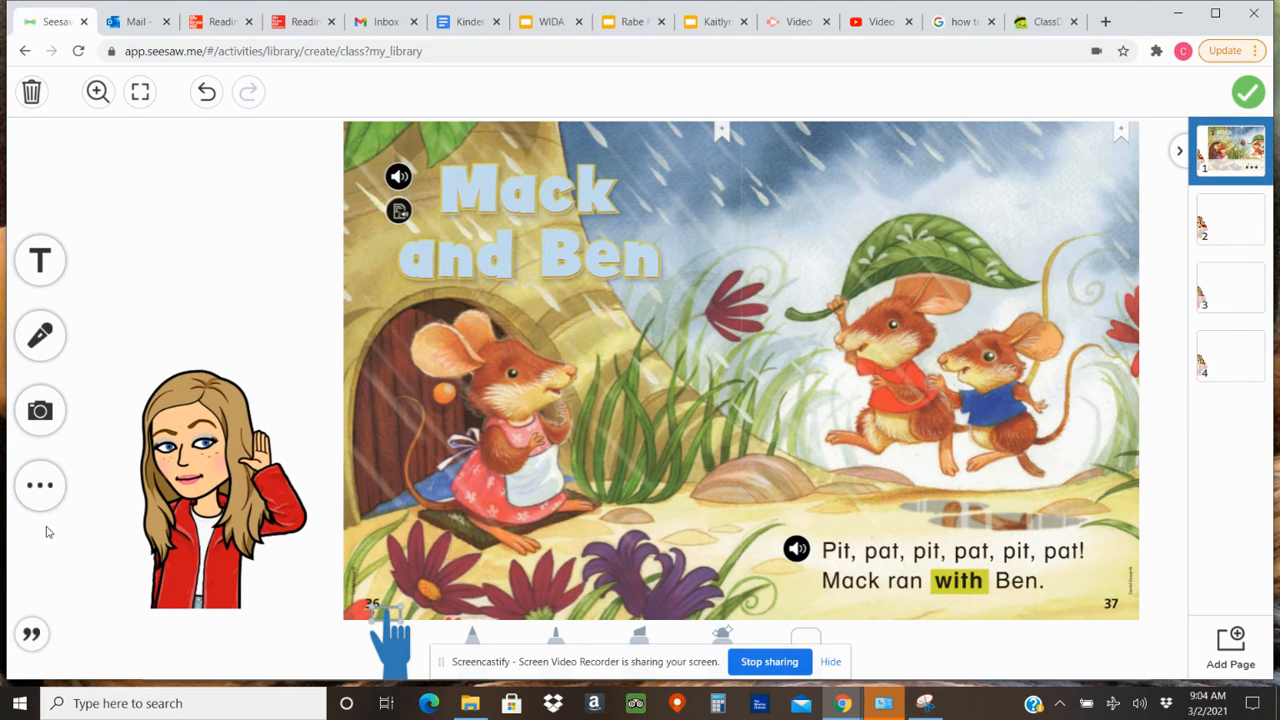
left_click(40, 485)
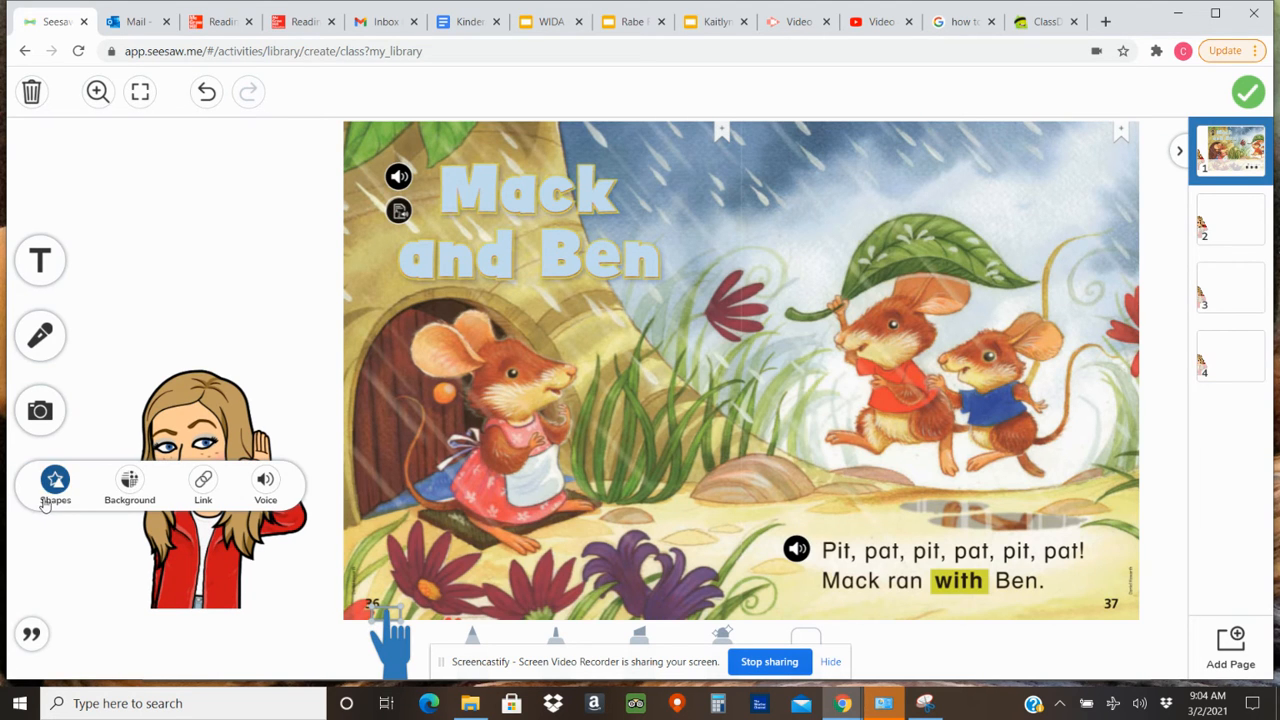
left_click(45, 502)
left_click(96, 449)
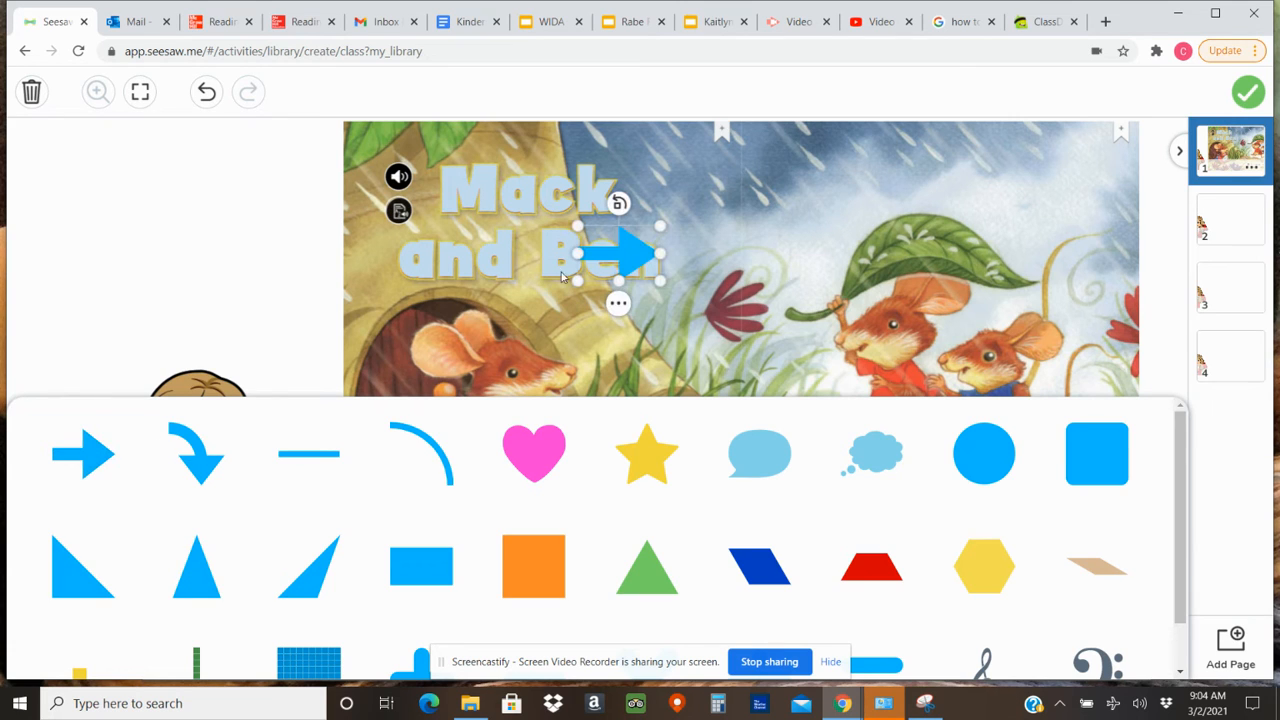
left_click(618, 203)
left_click(618, 203)
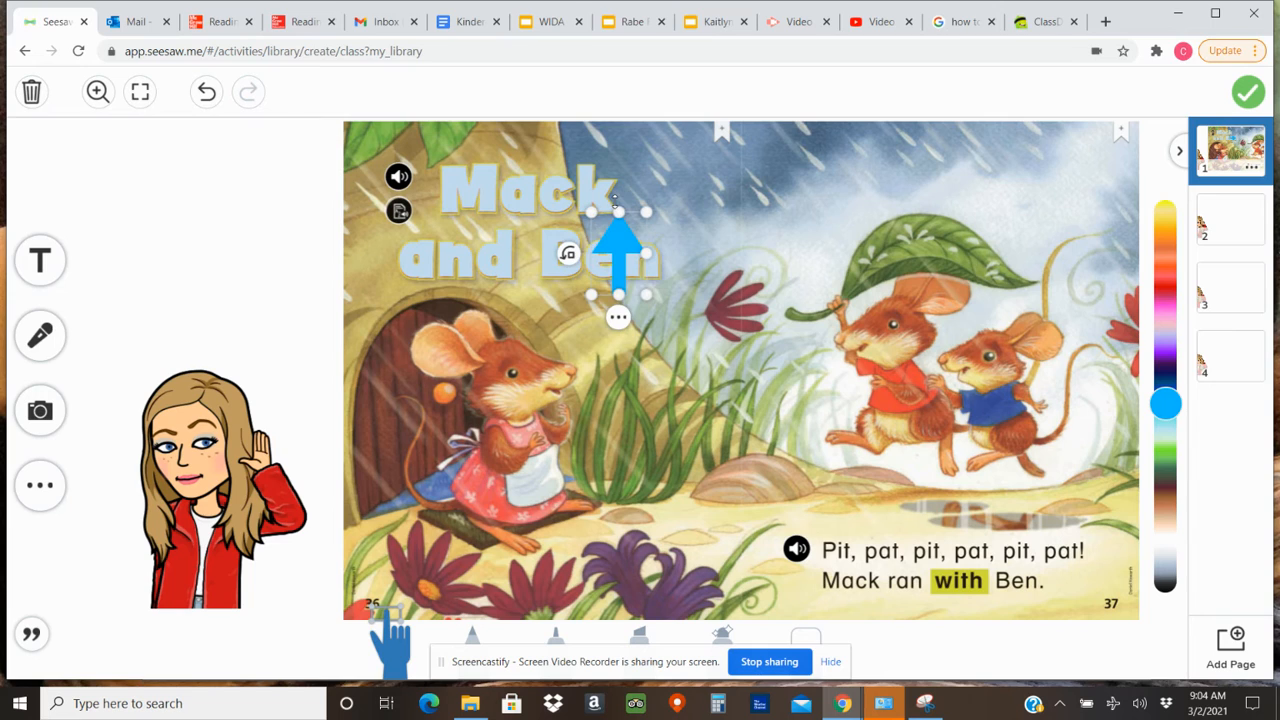
left_click(568, 254)
left_click_drag(578, 254, 518, 371)
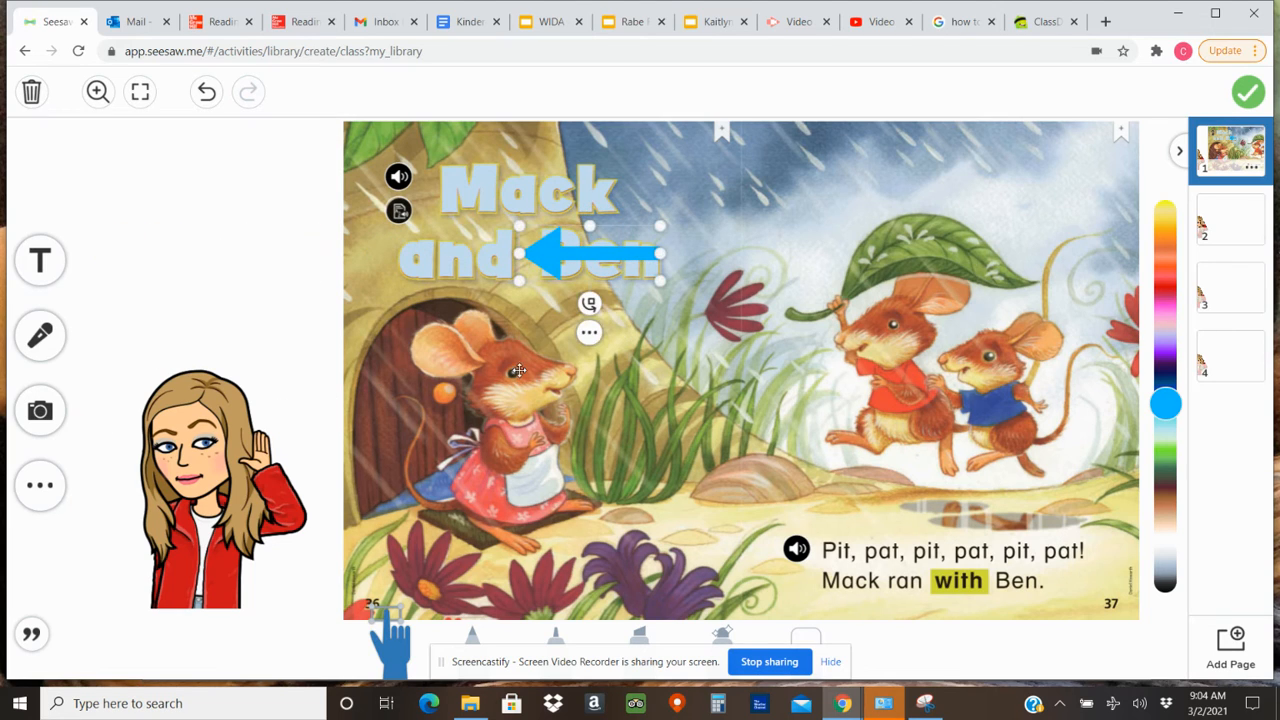
left_click_drag(589, 256, 149, 341)
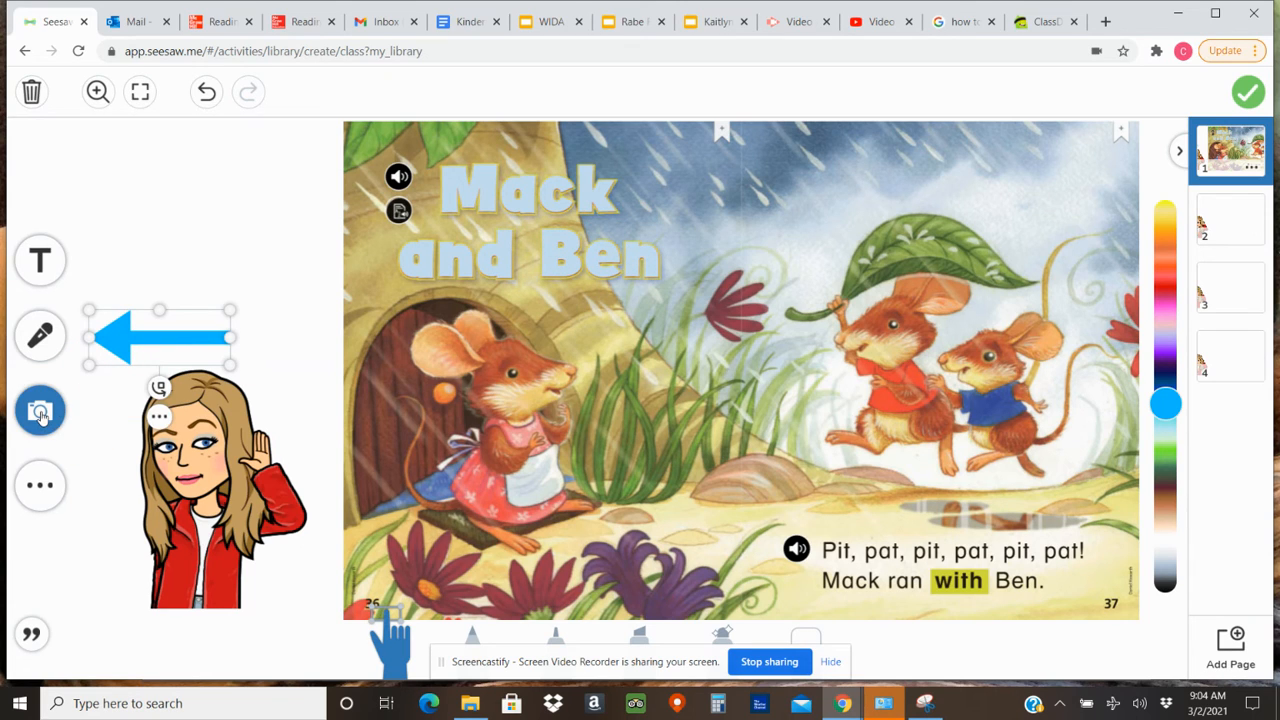
Record a short webcam video of about 8 seconds and insert it on page 1.
left_click(40, 415)
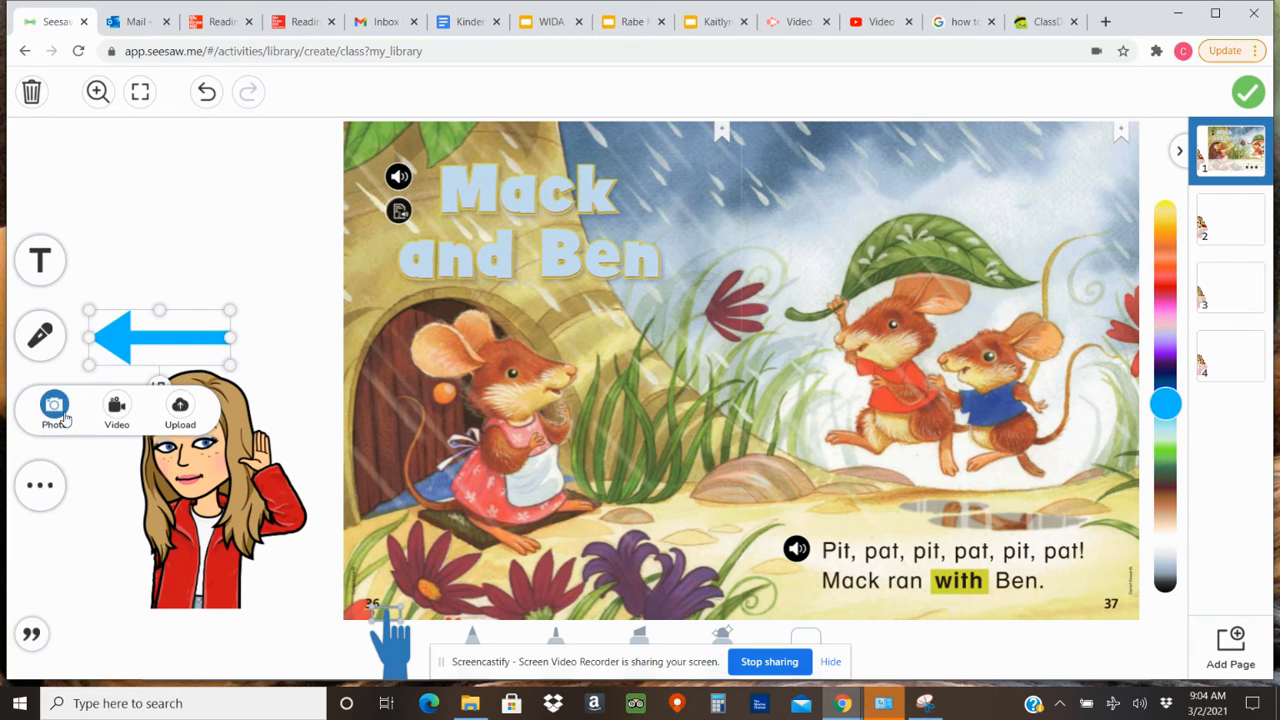
left_click(117, 410)
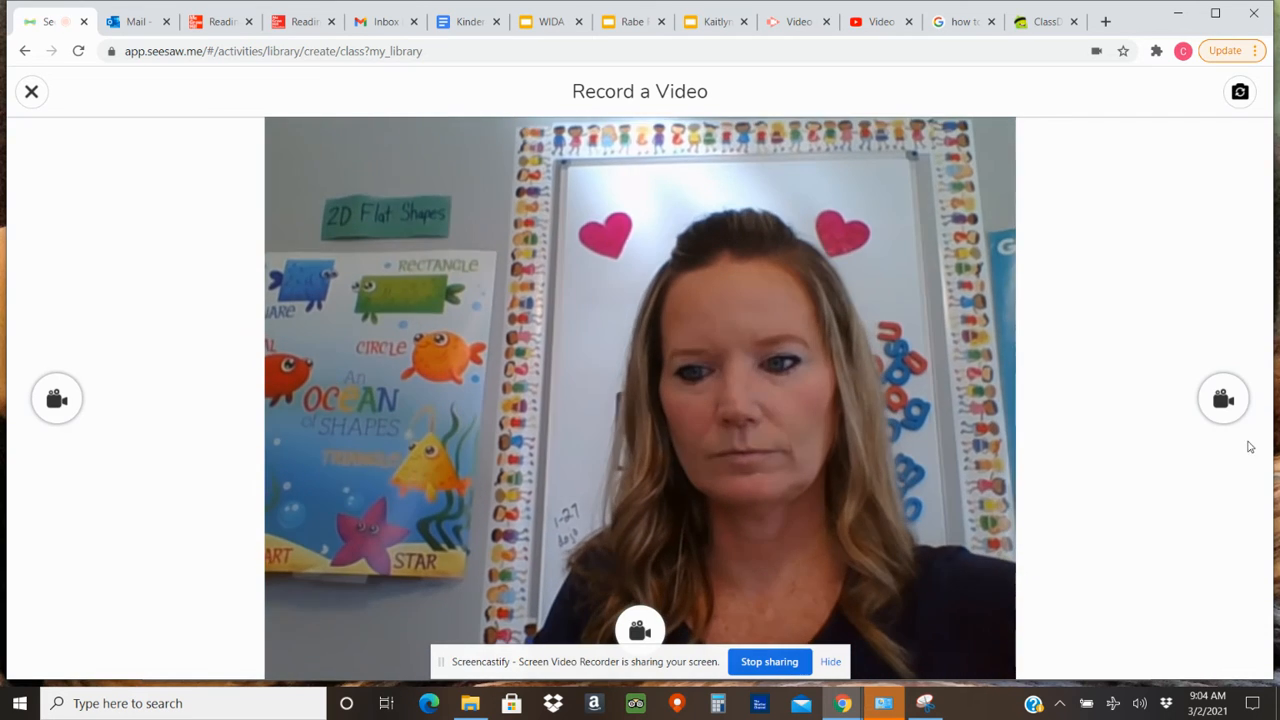
left_click(640, 628)
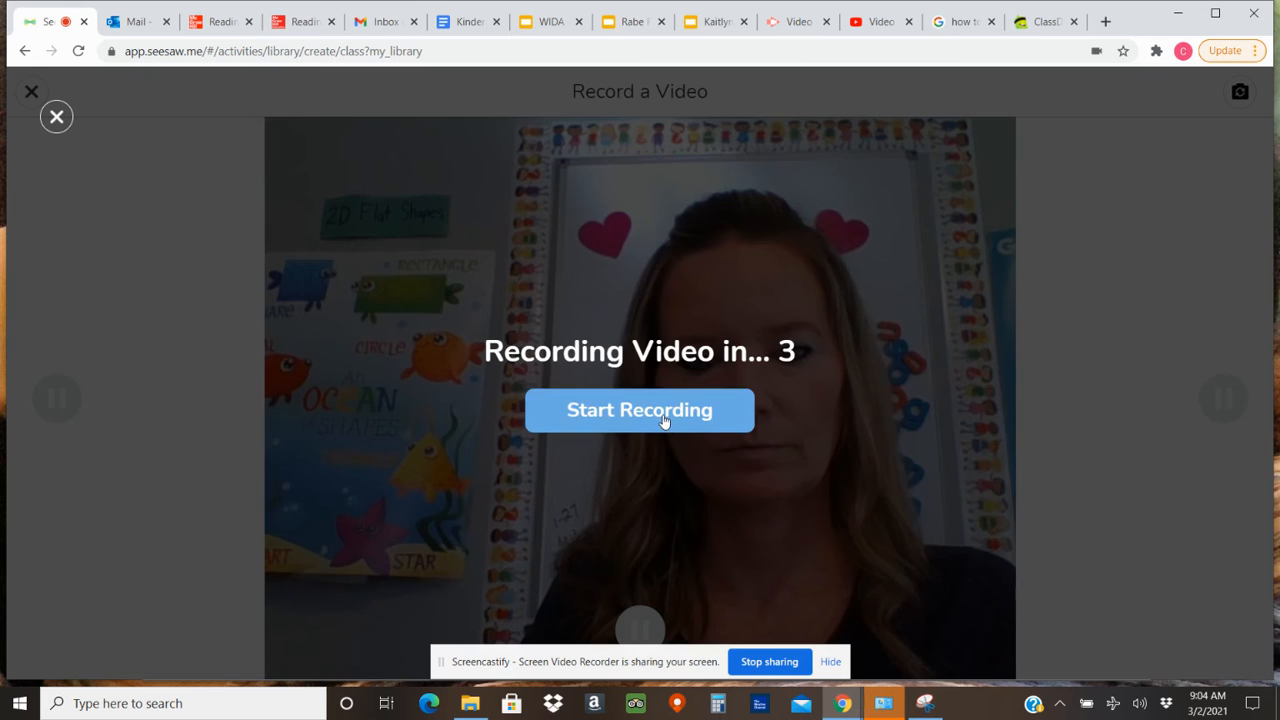
left_click(662, 413)
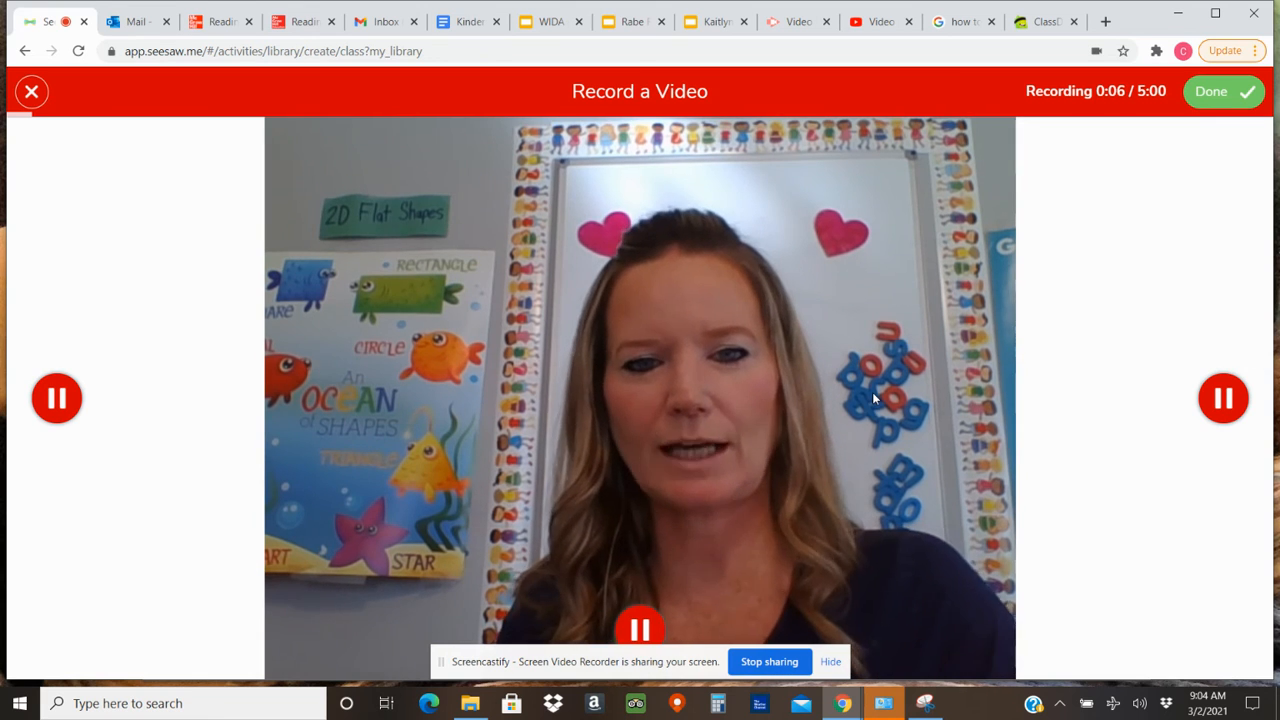
left_click(1228, 100)
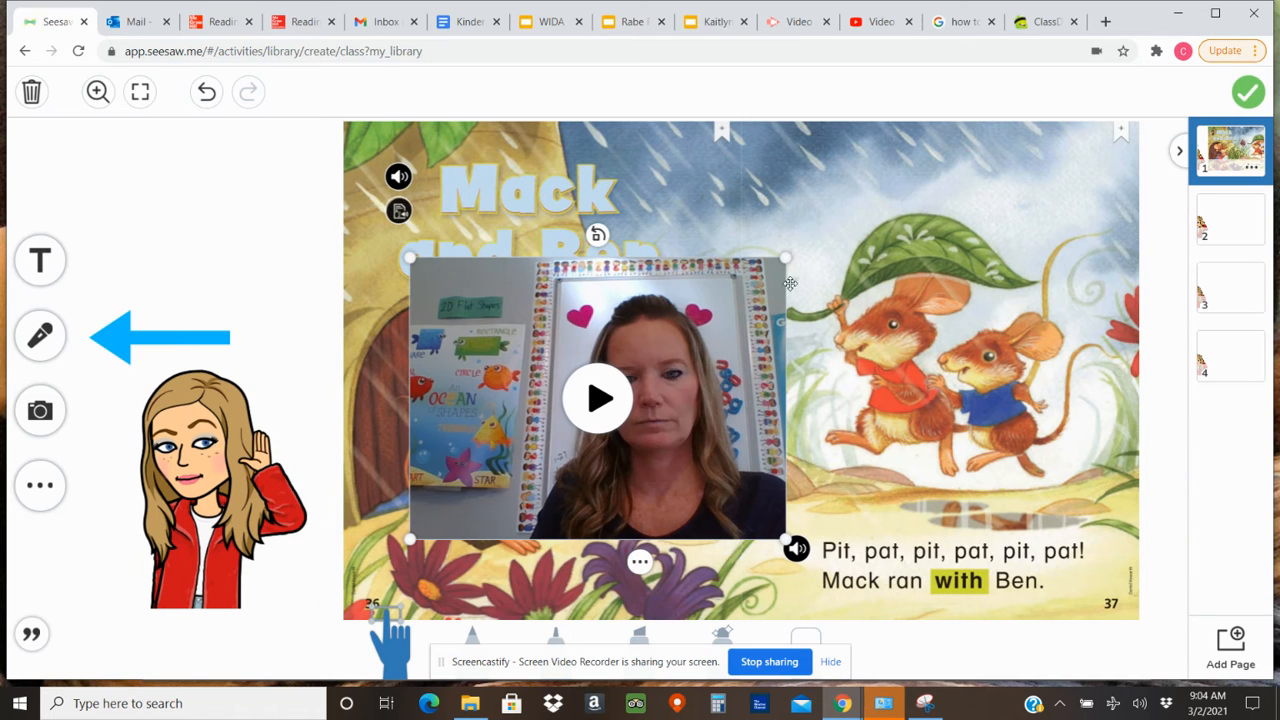
Shrink the recorded video, place it above the blue arrow beside the book spread, and lock it.
left_click_drag(784, 258, 606, 382)
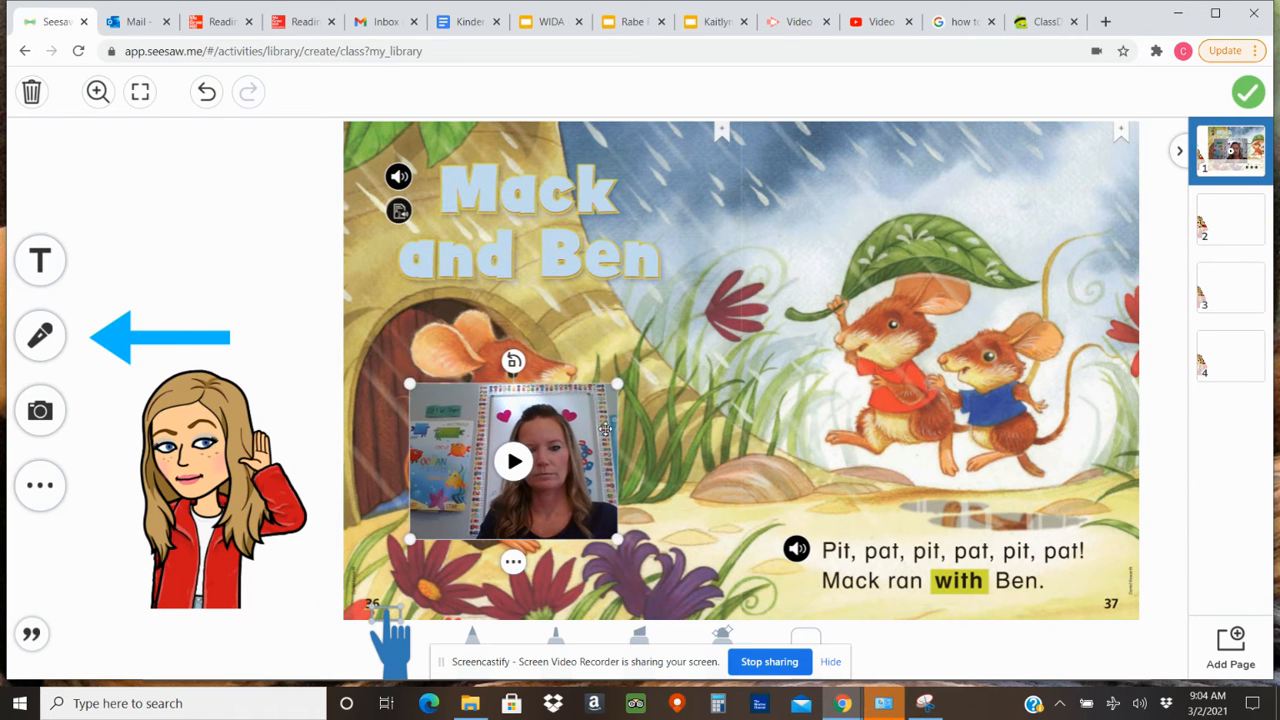
left_click_drag(603, 428, 290, 185)
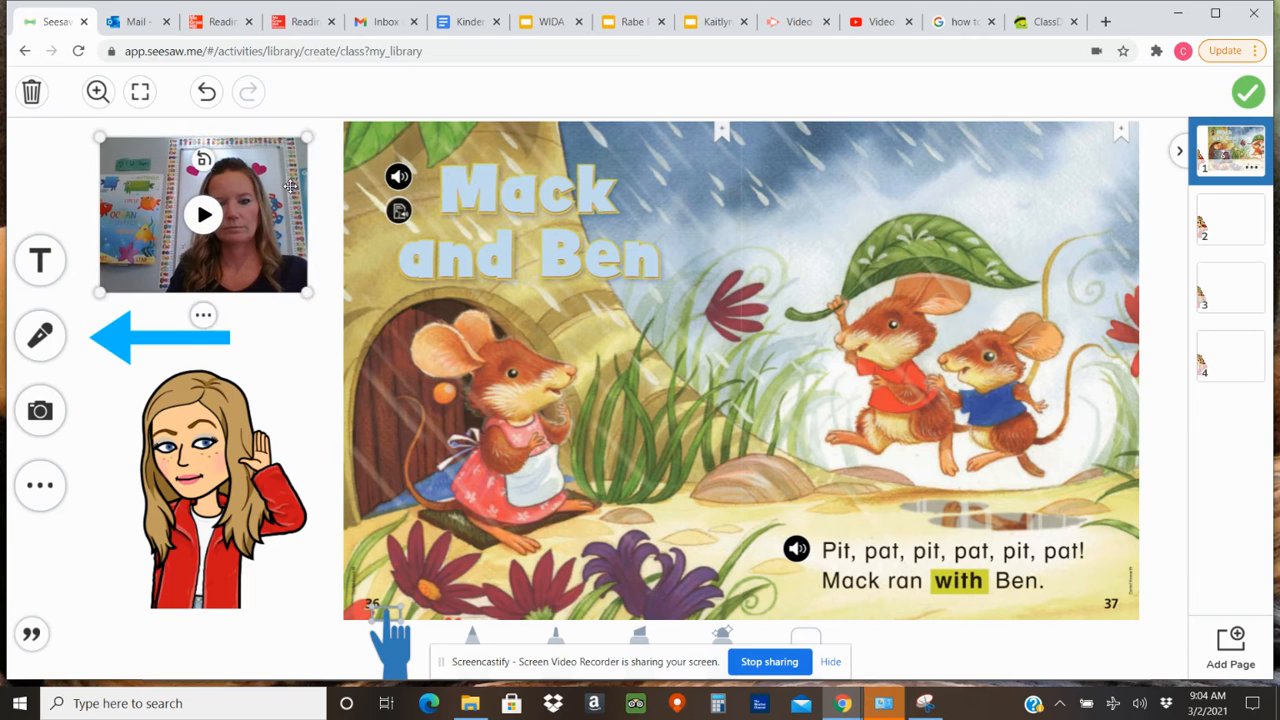
left_click(203, 315)
mouse_move(251, 370)
left_click(372, 370)
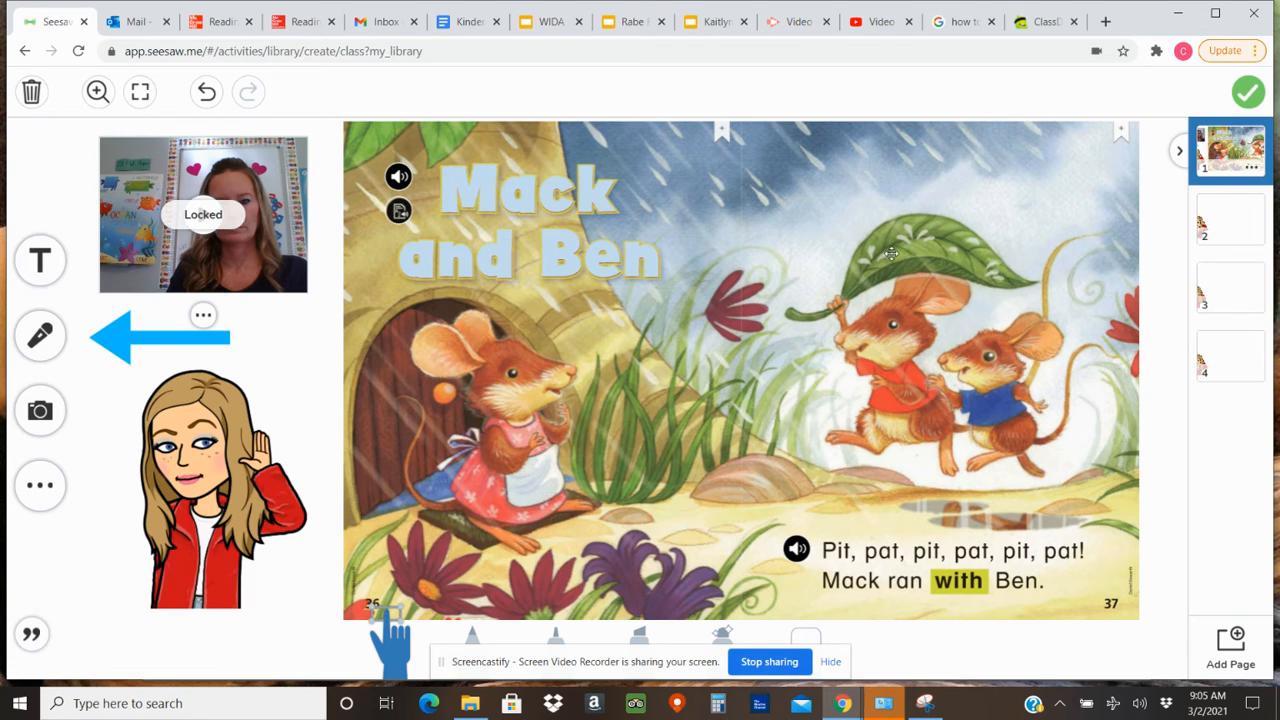
Open page 2 of the template, then switch to the Mack and Ben e-book and turn to pages 38 and 39.
left_click(1228, 245)
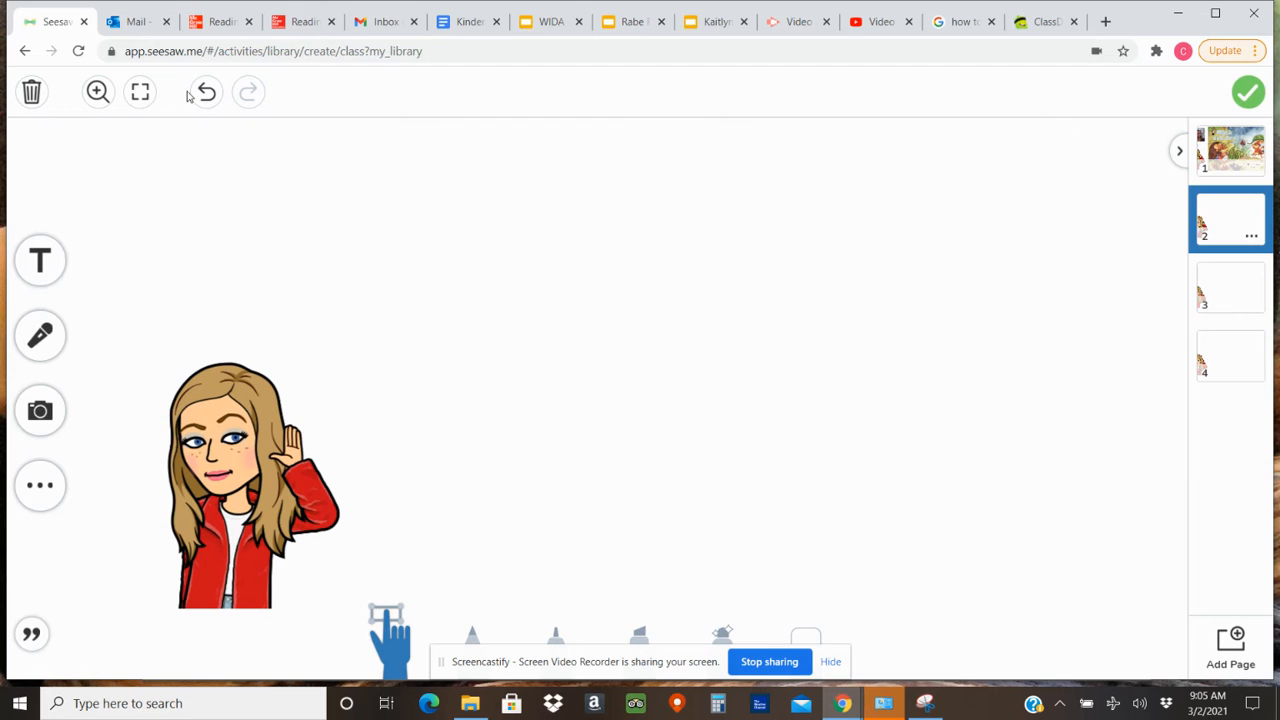
left_click(305, 22)
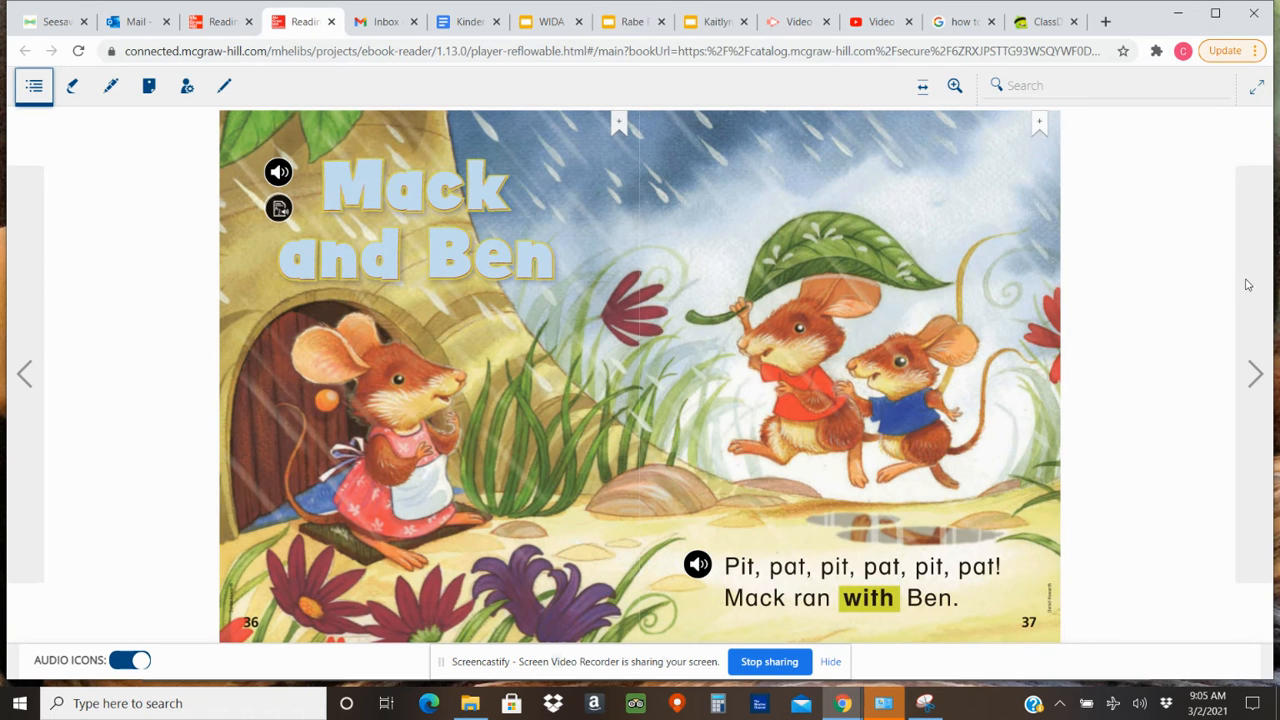
left_click(1256, 373)
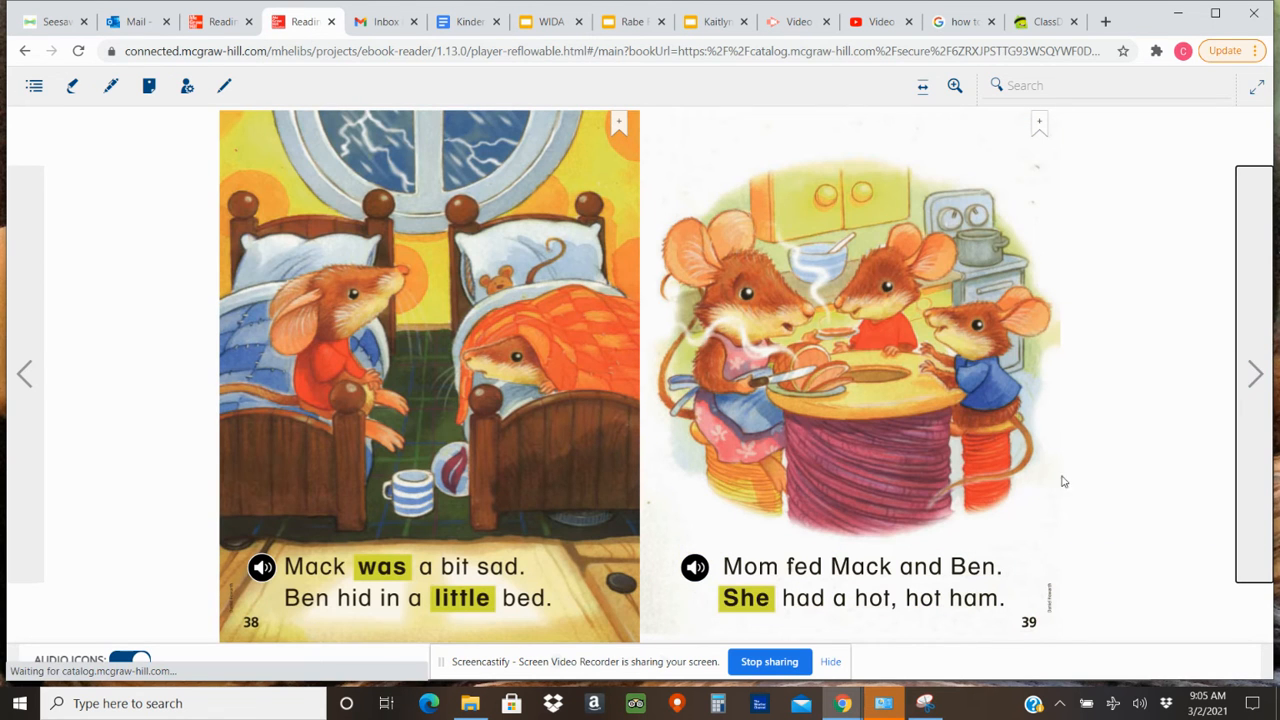
Capture the full spread of pages 38 and 39 as a new snip in the Snipping Tool.
left_click(928, 710)
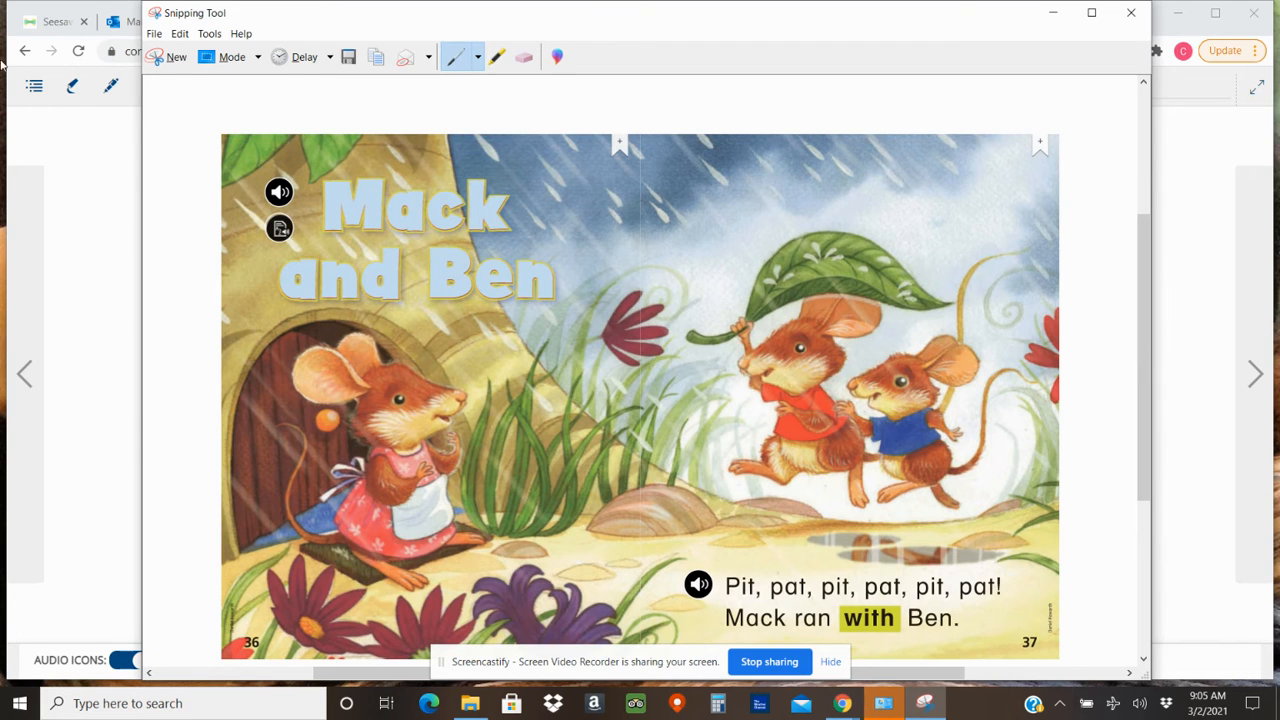
left_click(170, 57)
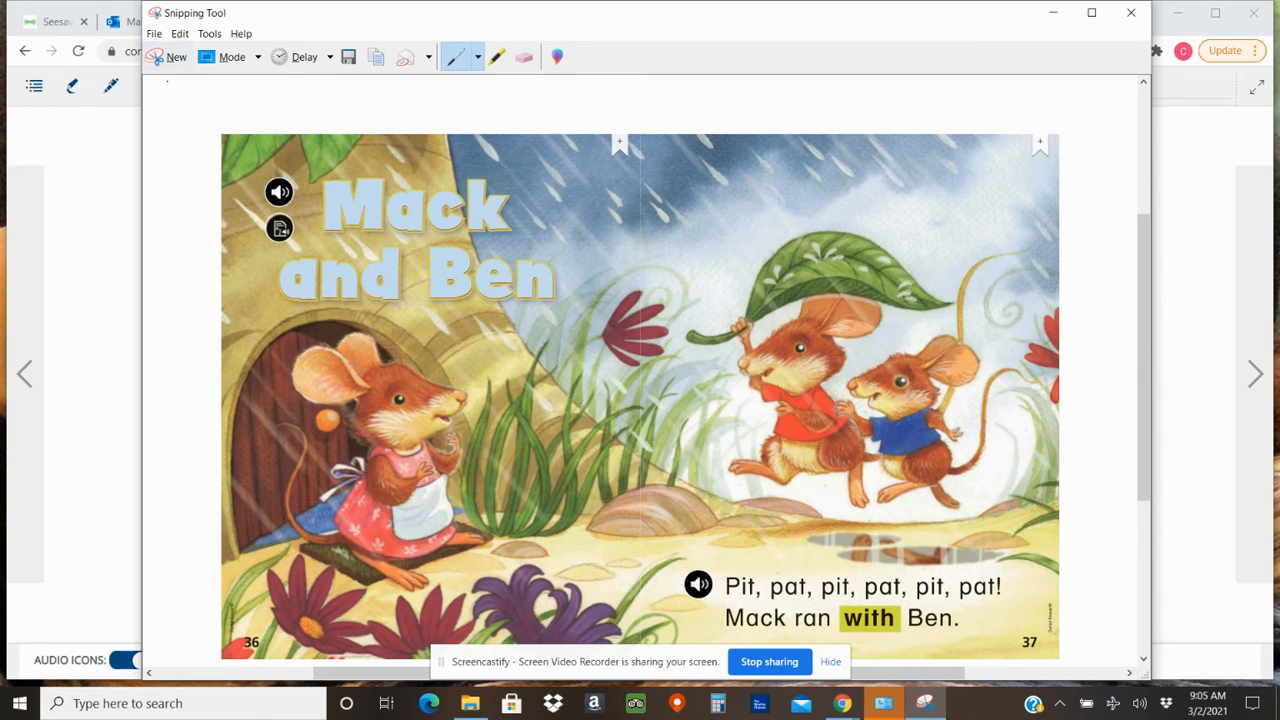
left_click(172, 58)
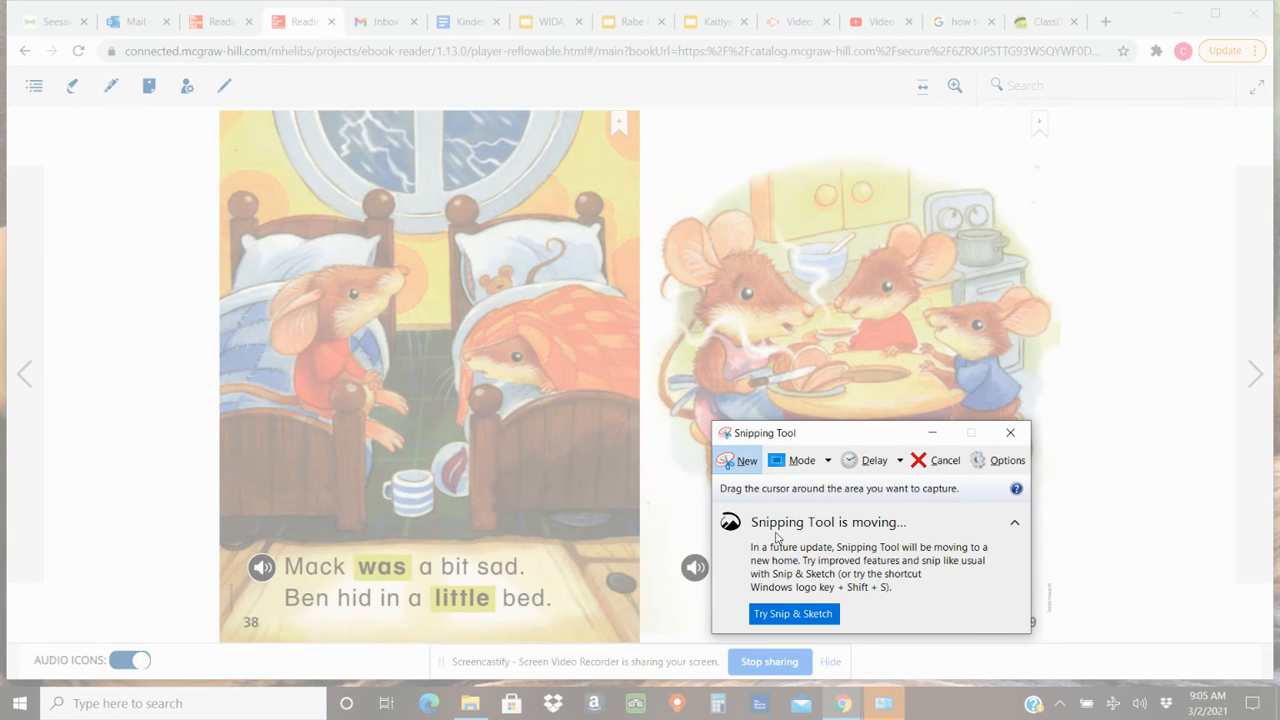
left_click_drag(224, 117, 1049, 646)
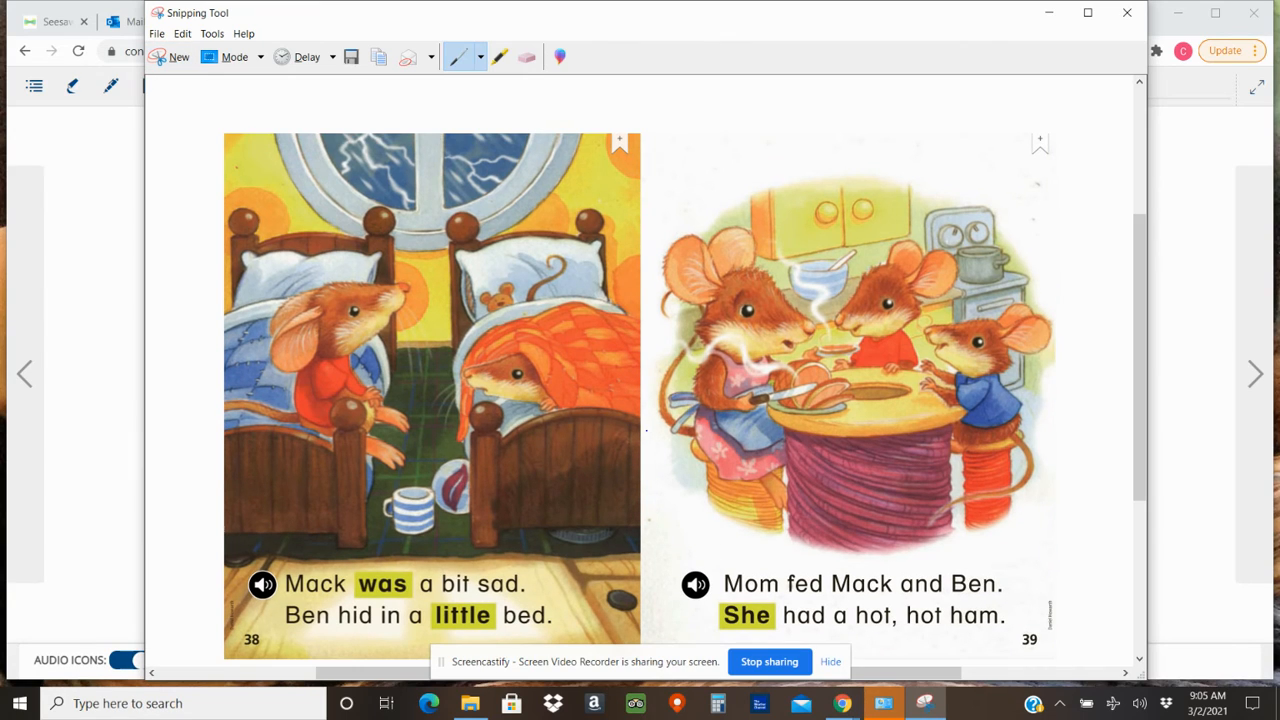
Copy the snip of pages 38 and 39 and paste it onto page 2 of the Seesaw template.
right_click(612, 498)
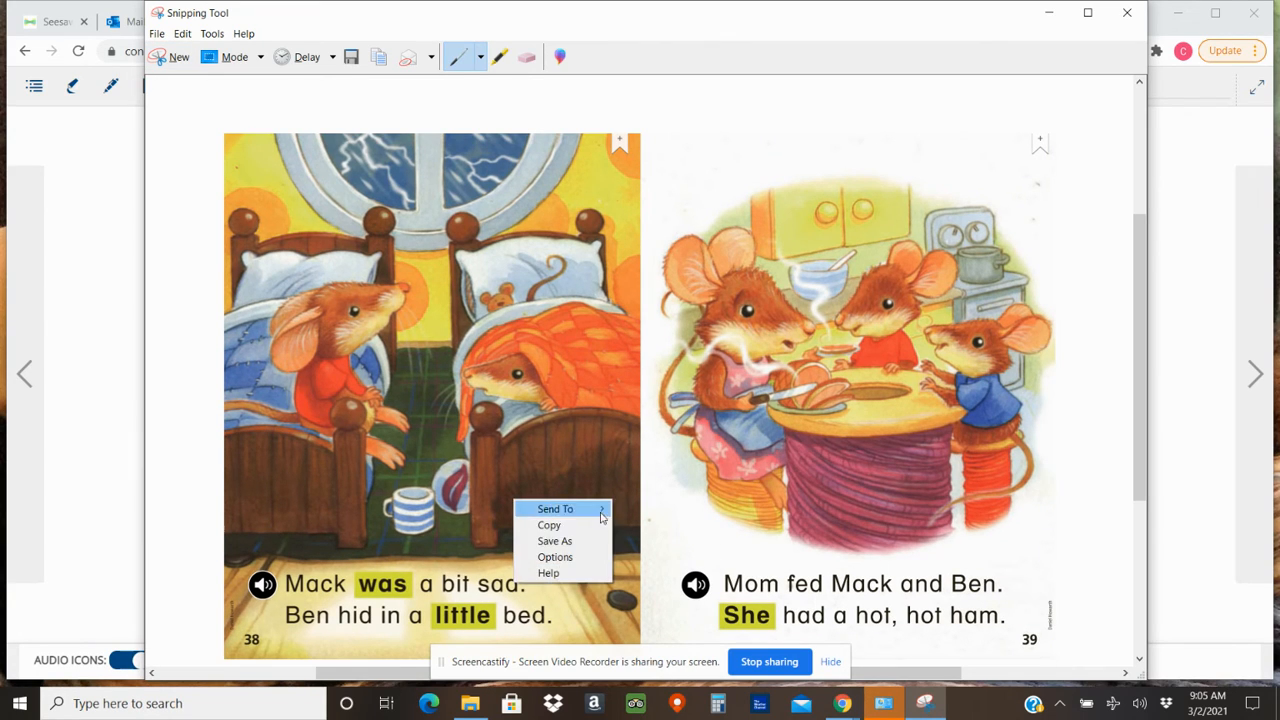
left_click(590, 524)
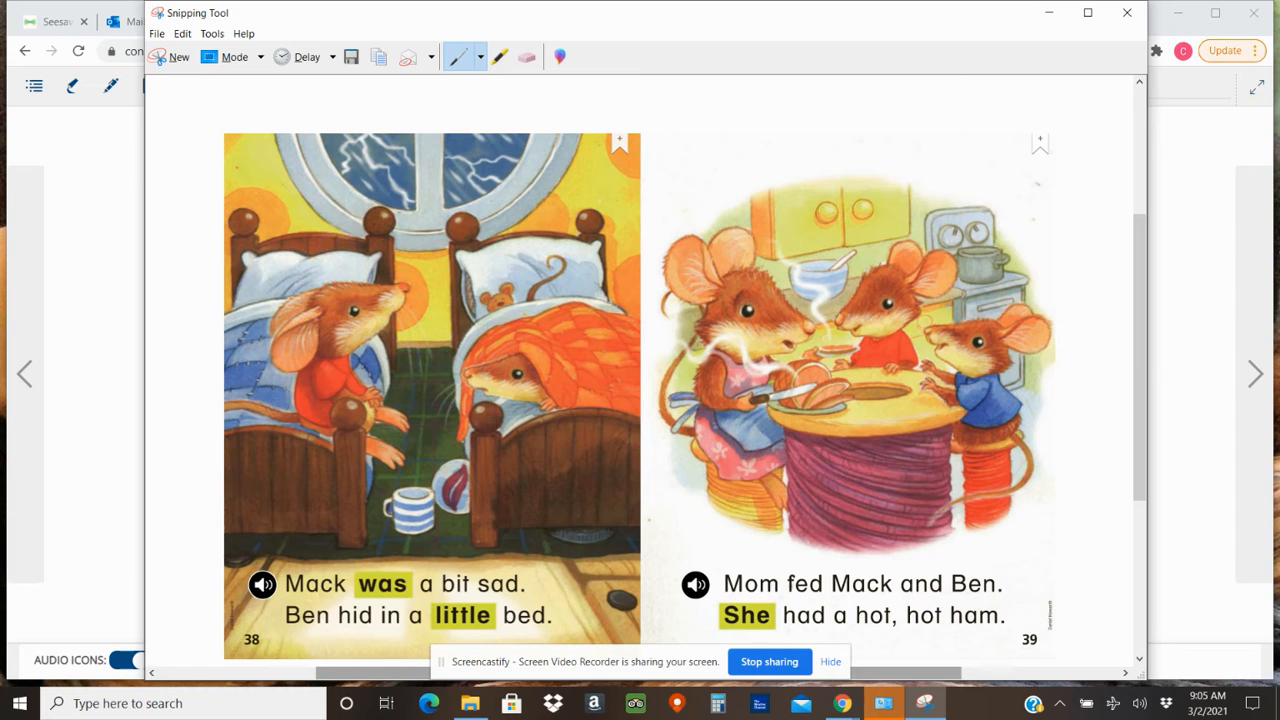
left_click(57, 20)
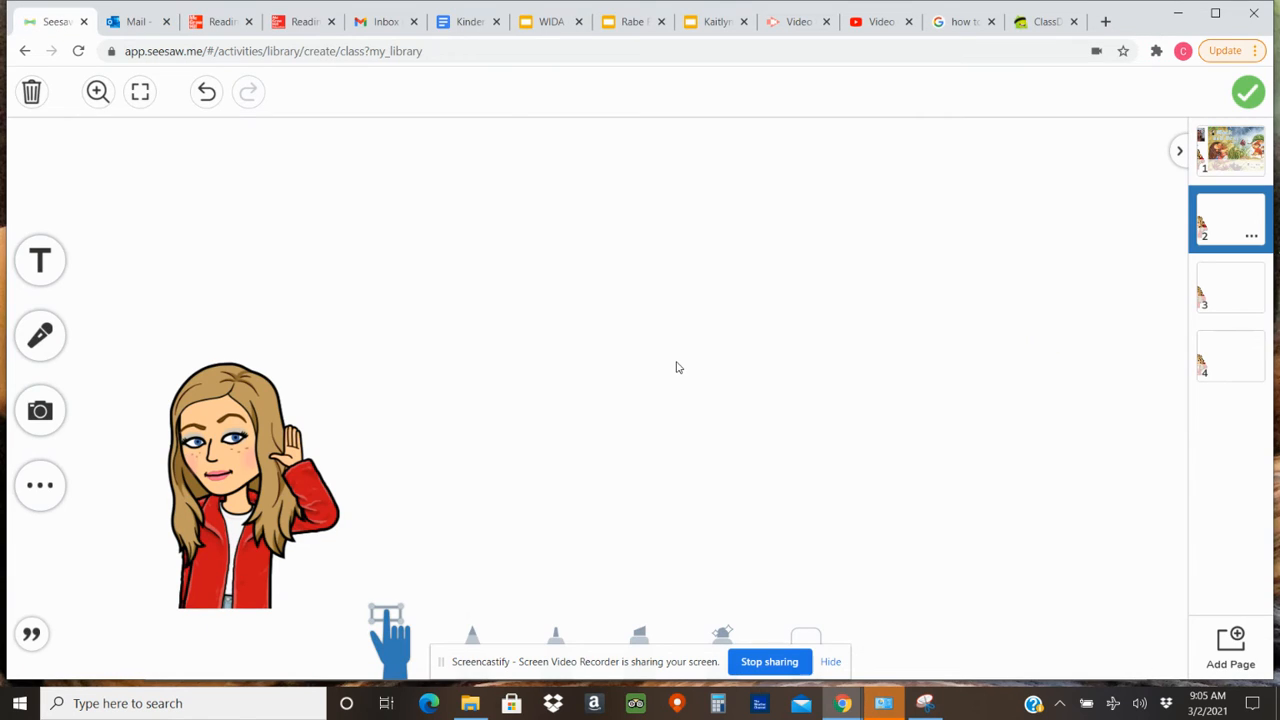
key("ctrl+v")
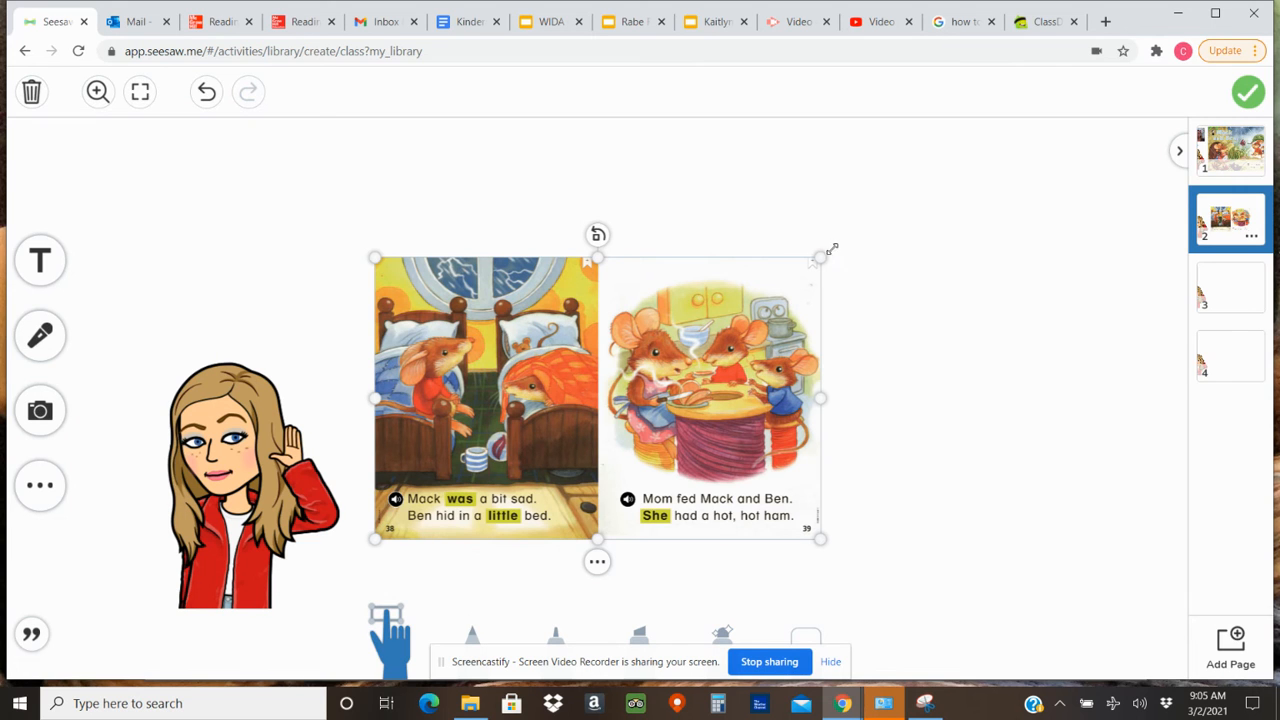
Enlarge the pasted spread on page 2 and place it beside the Bitmoji so it fills the remaining space.
left_click_drag(820, 257, 1150, 172)
left_click_drag(901, 248, 907, 309)
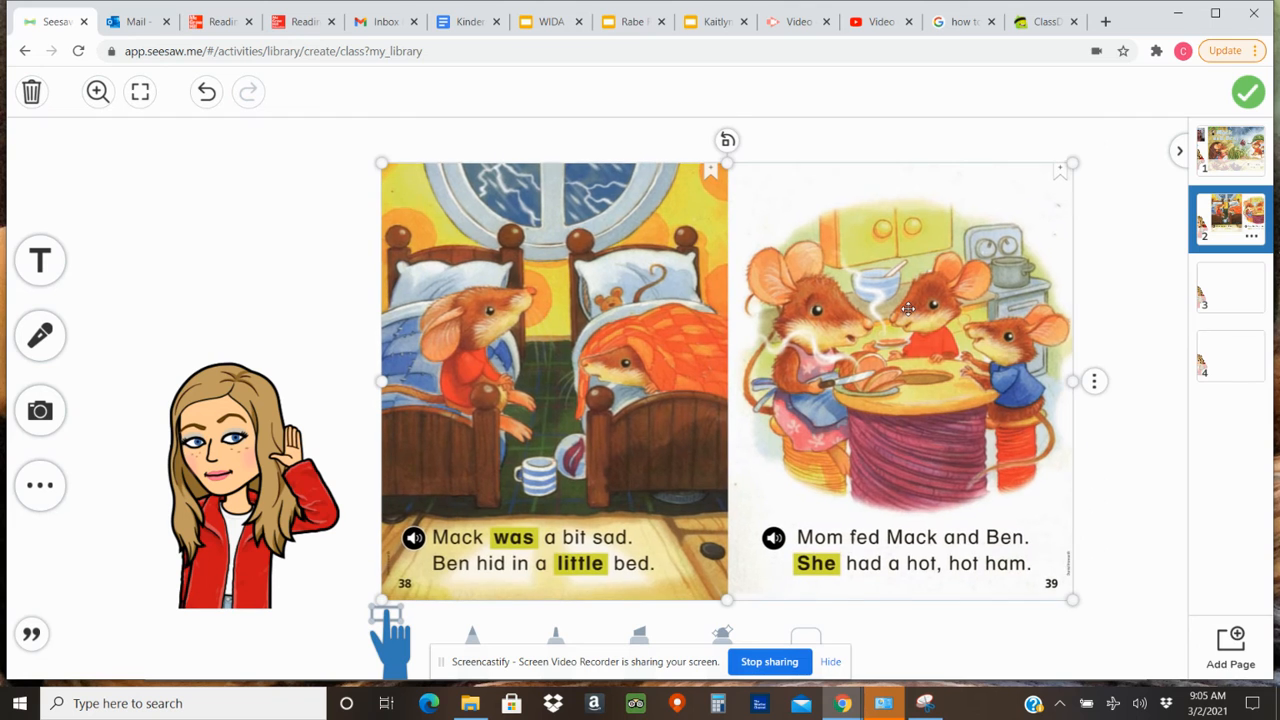
left_click_drag(1075, 162, 1125, 130)
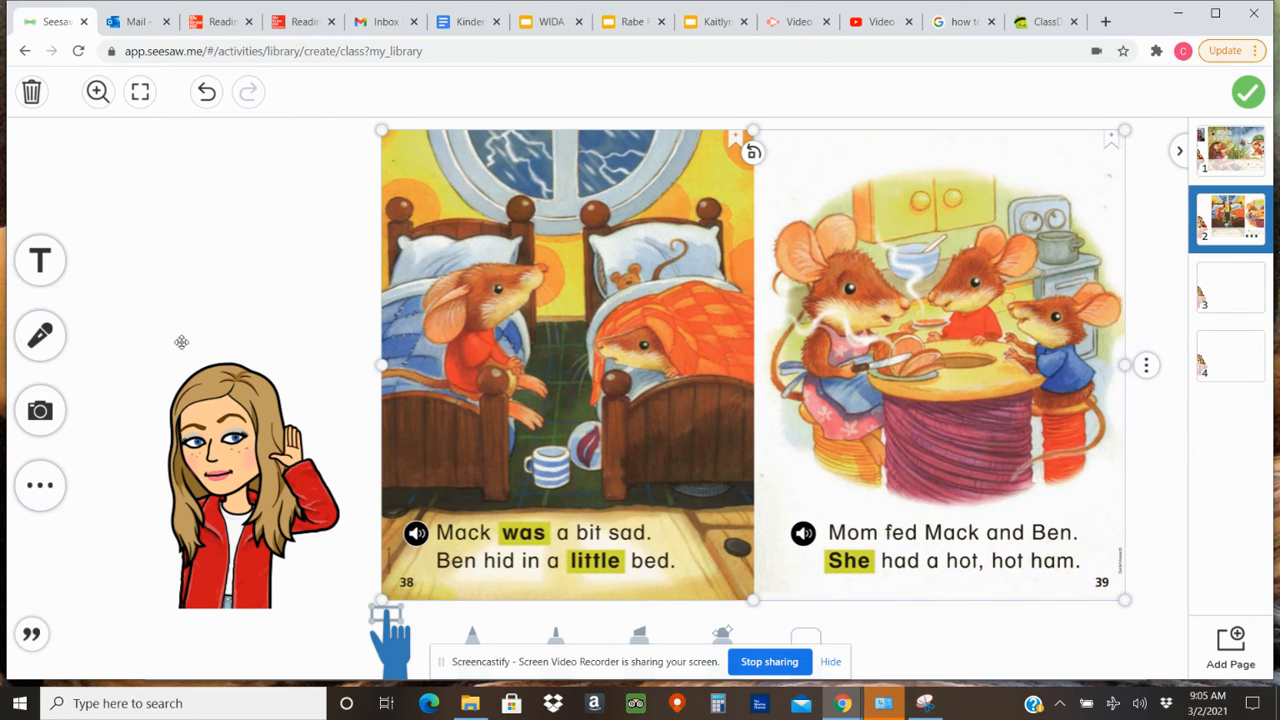
Open page 3 of the template, then switch to the Mack and Ben e-book and turn to pages 40 and 41.
left_click(1220, 302)
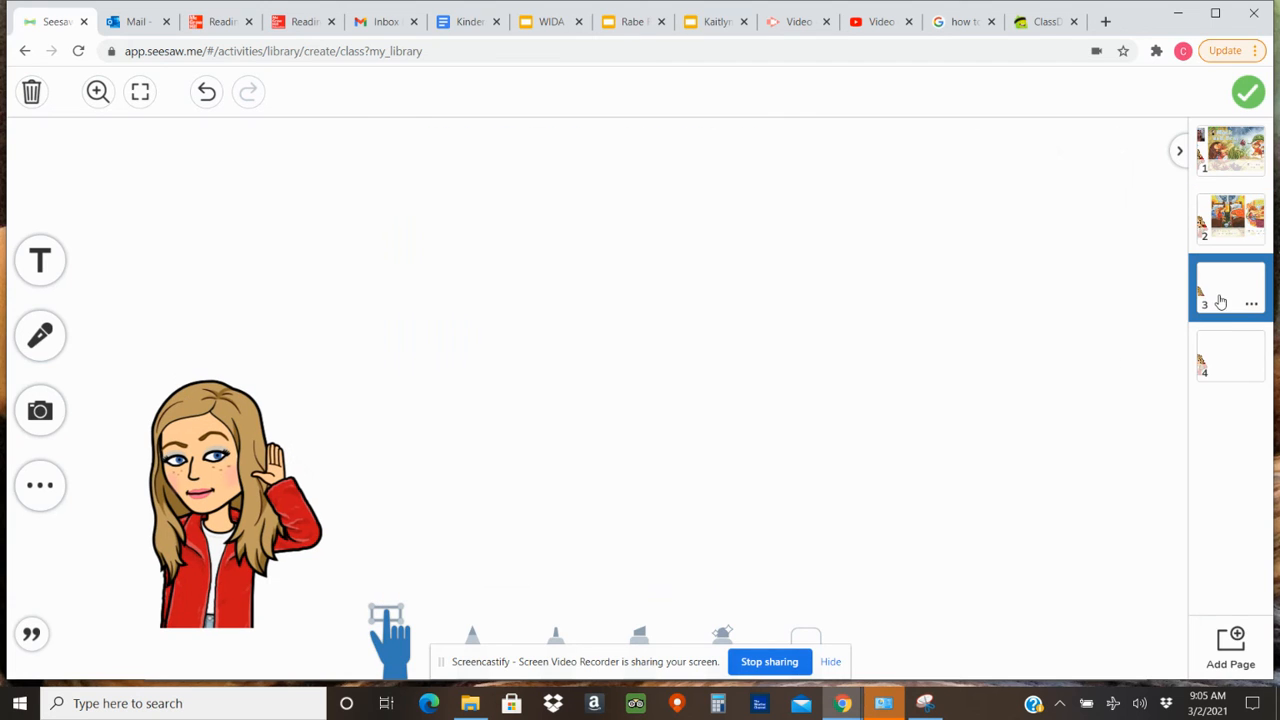
left_click(310, 22)
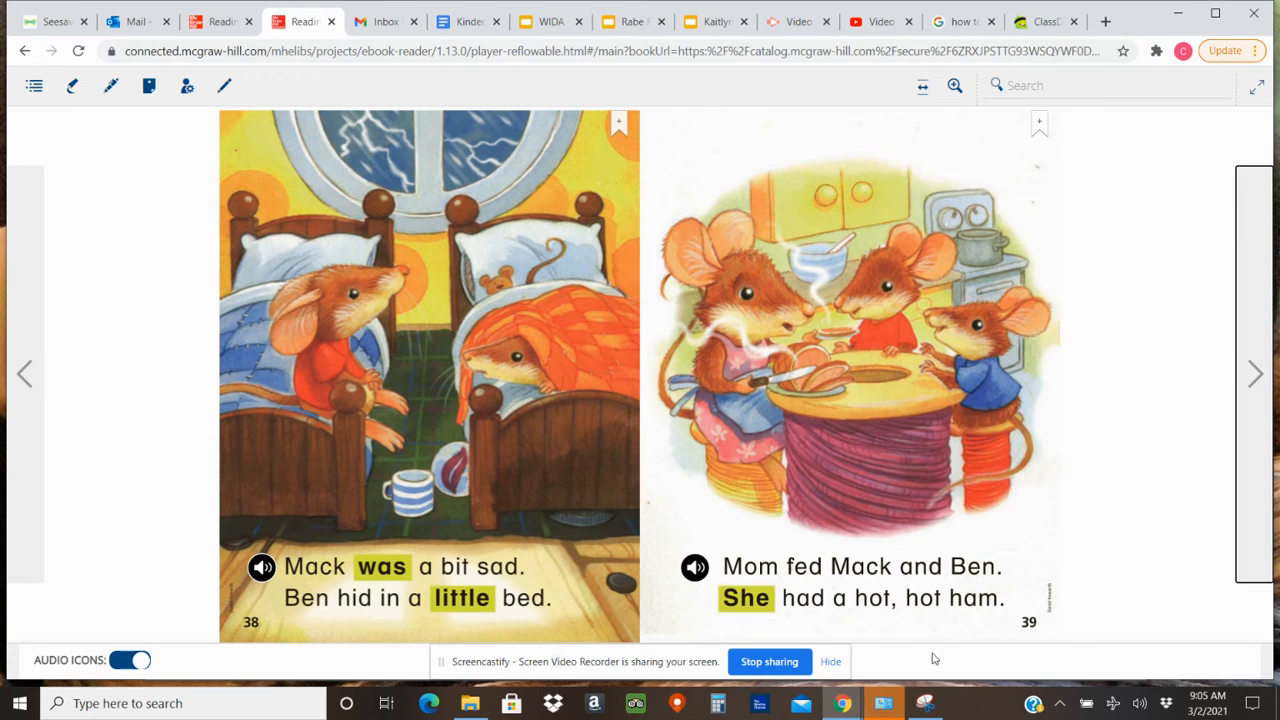
left_click(1258, 373)
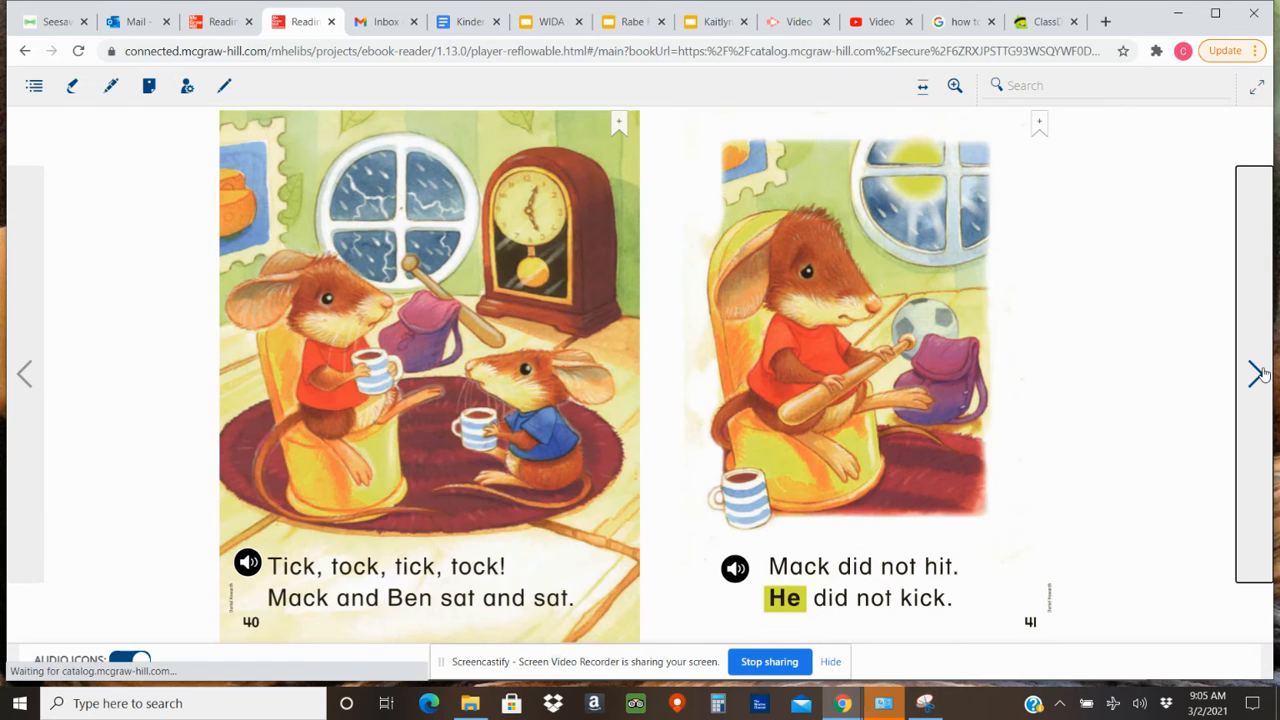
Capture the spread of pages 40 and 41 as a new snip in the Snipping Tool.
left_click(925, 703)
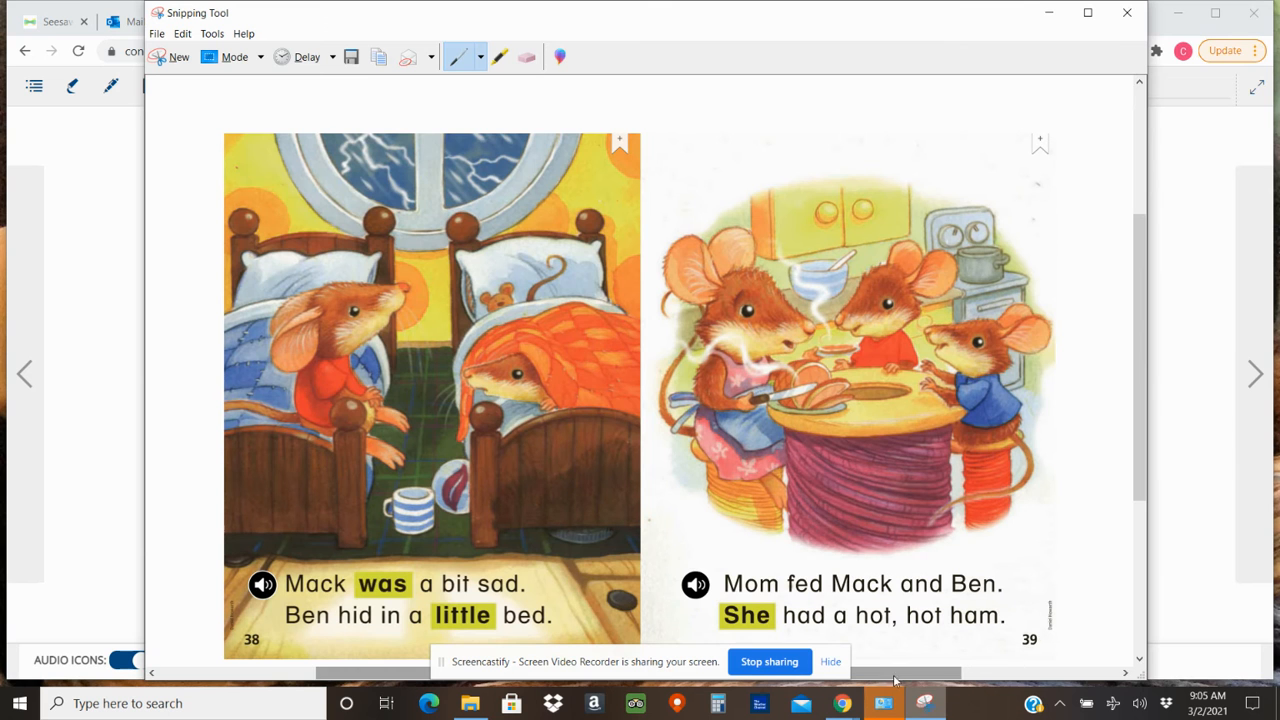
left_click(178, 57)
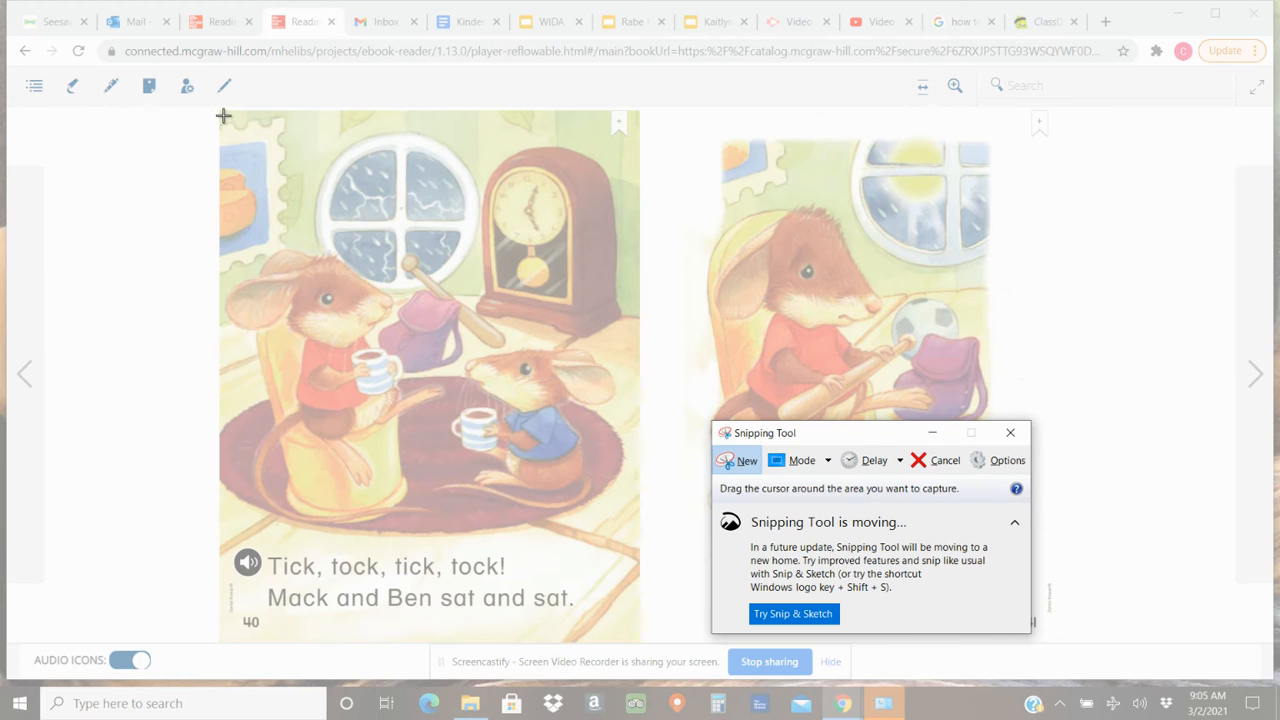
left_click_drag(221, 113, 1021, 634)
Copy the snip of pages 40 and 41 and paste it onto page 3 of the Seesaw template.
right_click(601, 382)
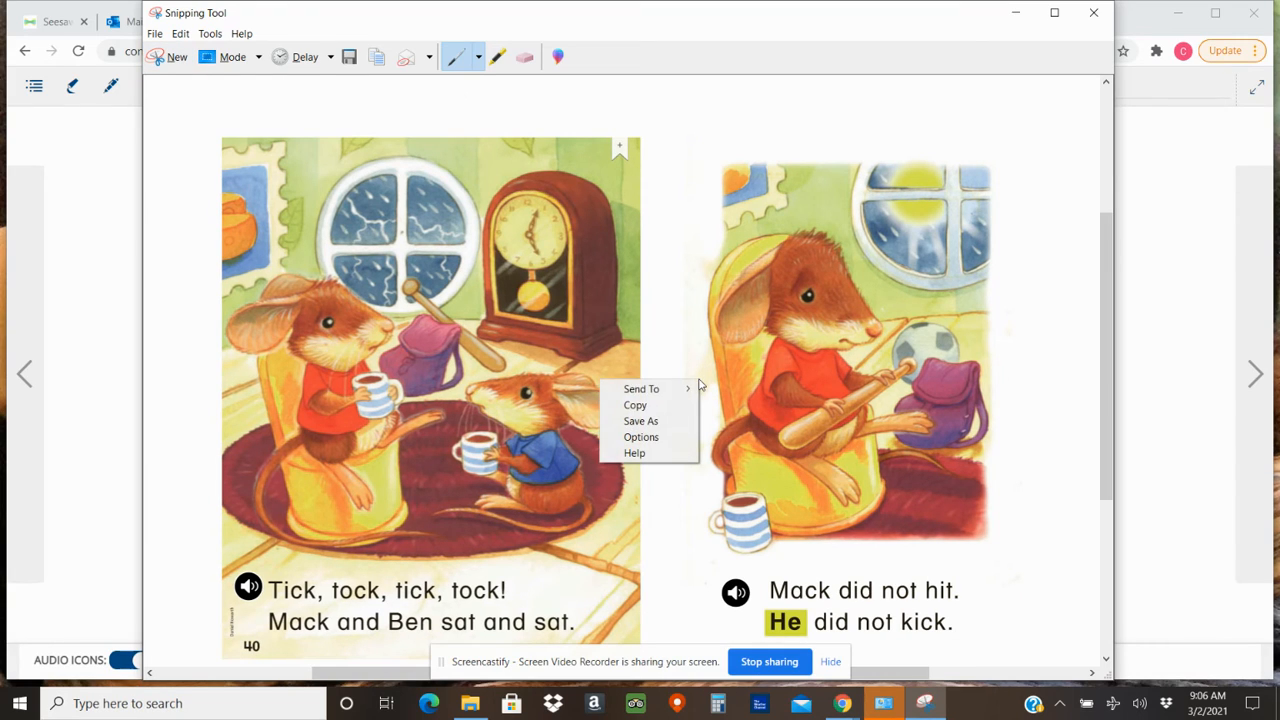
left_click(689, 404)
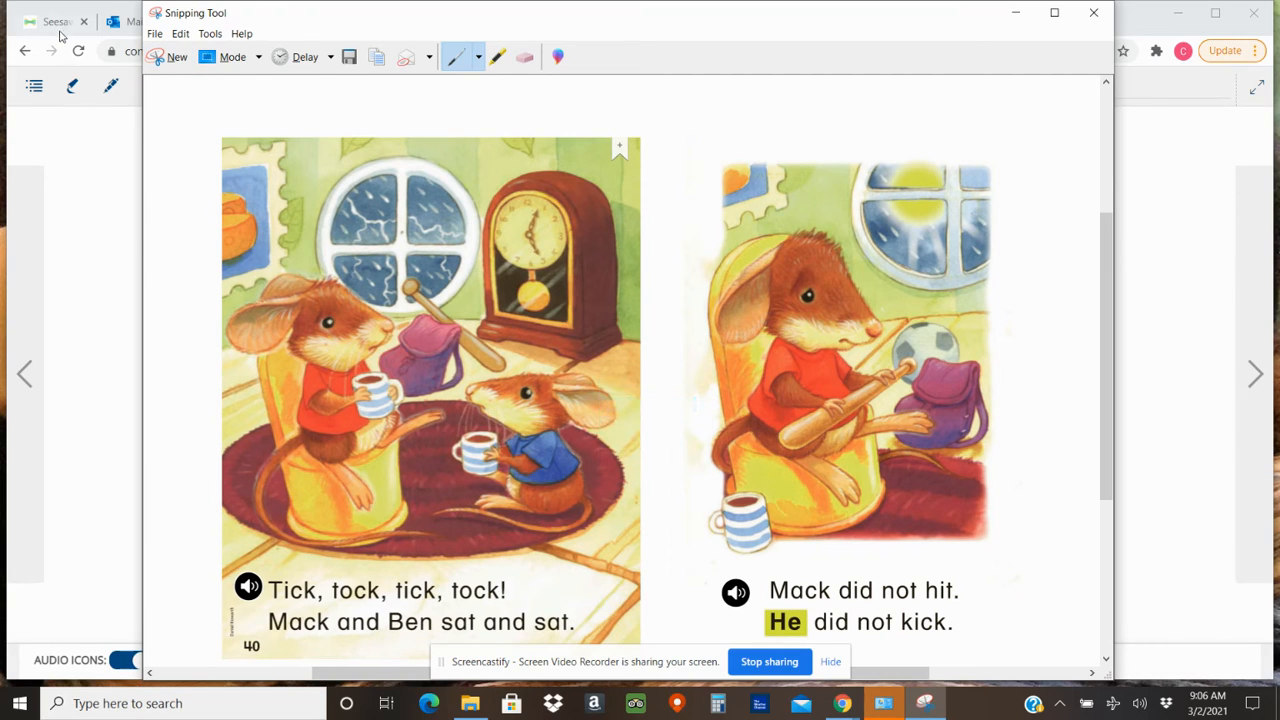
left_click(58, 22)
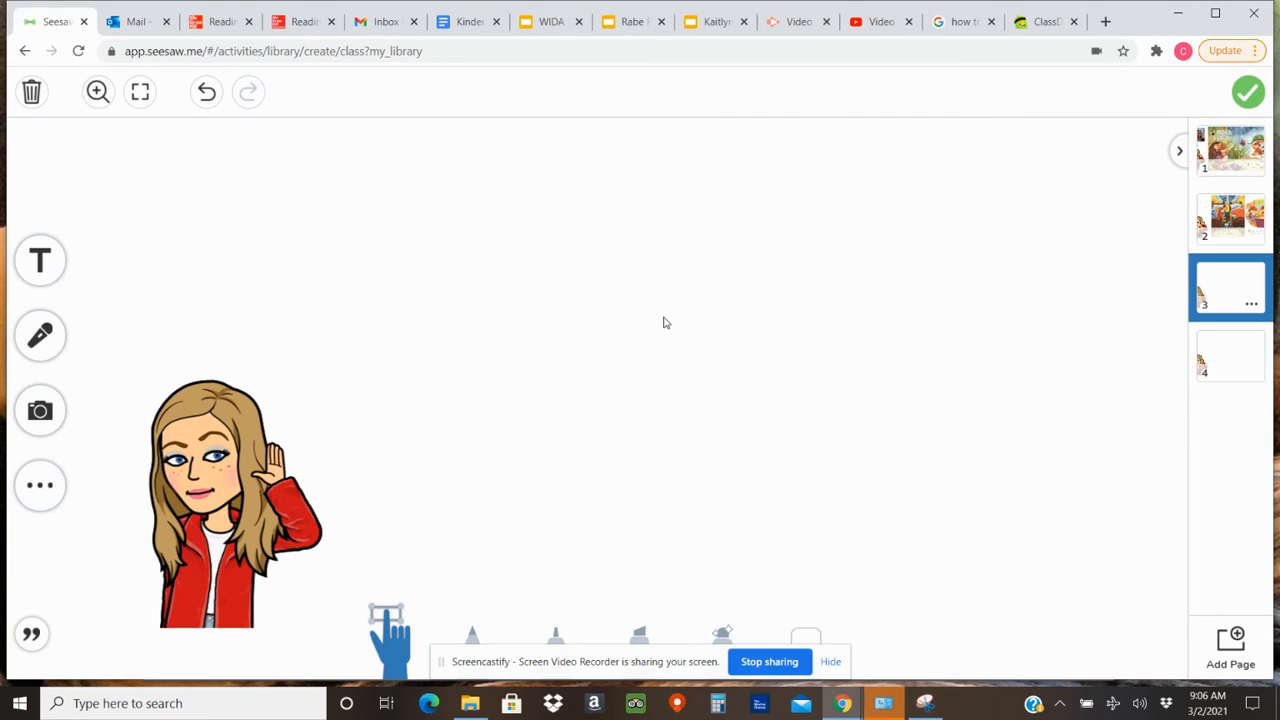
key("ctrl+v")
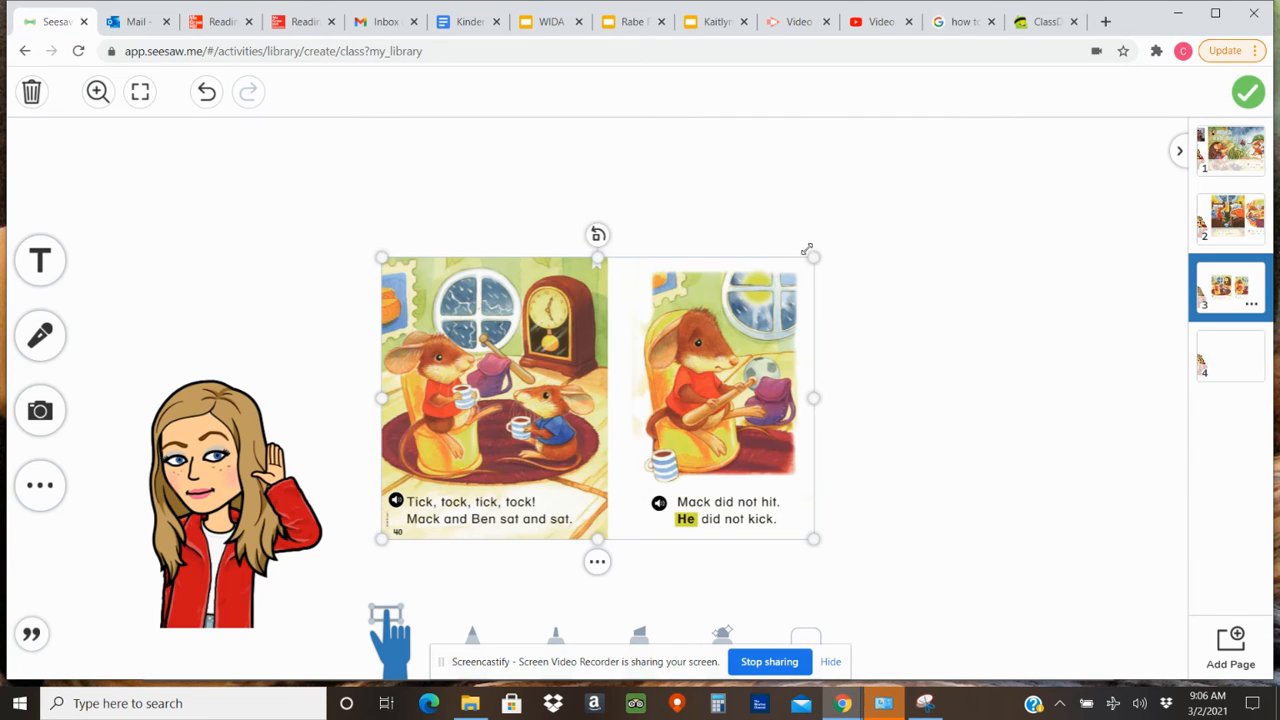
Enlarge the pasted spread on page 3, position it beside the Bitmoji, and stretch it wider to fill the page.
left_click_drag(810, 259, 1139, 153)
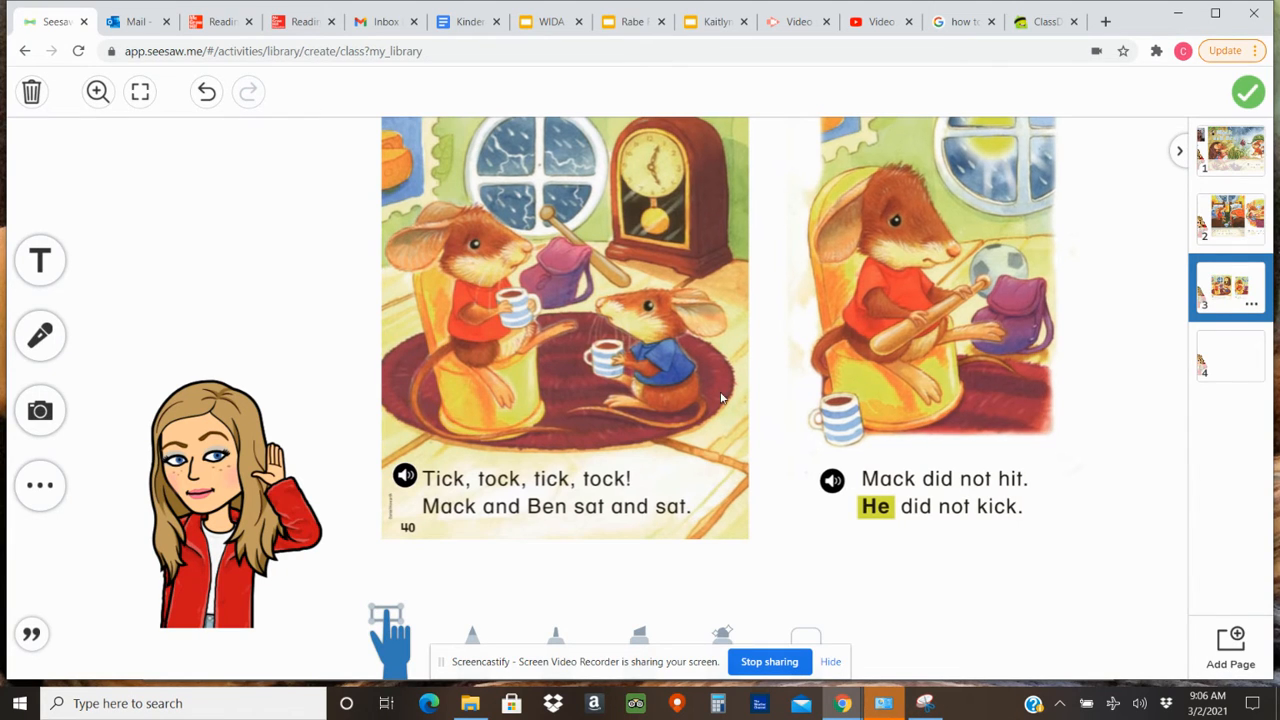
left_click_drag(1045, 193, 1094, 498)
left_click_drag(811, 471, 766, 224)
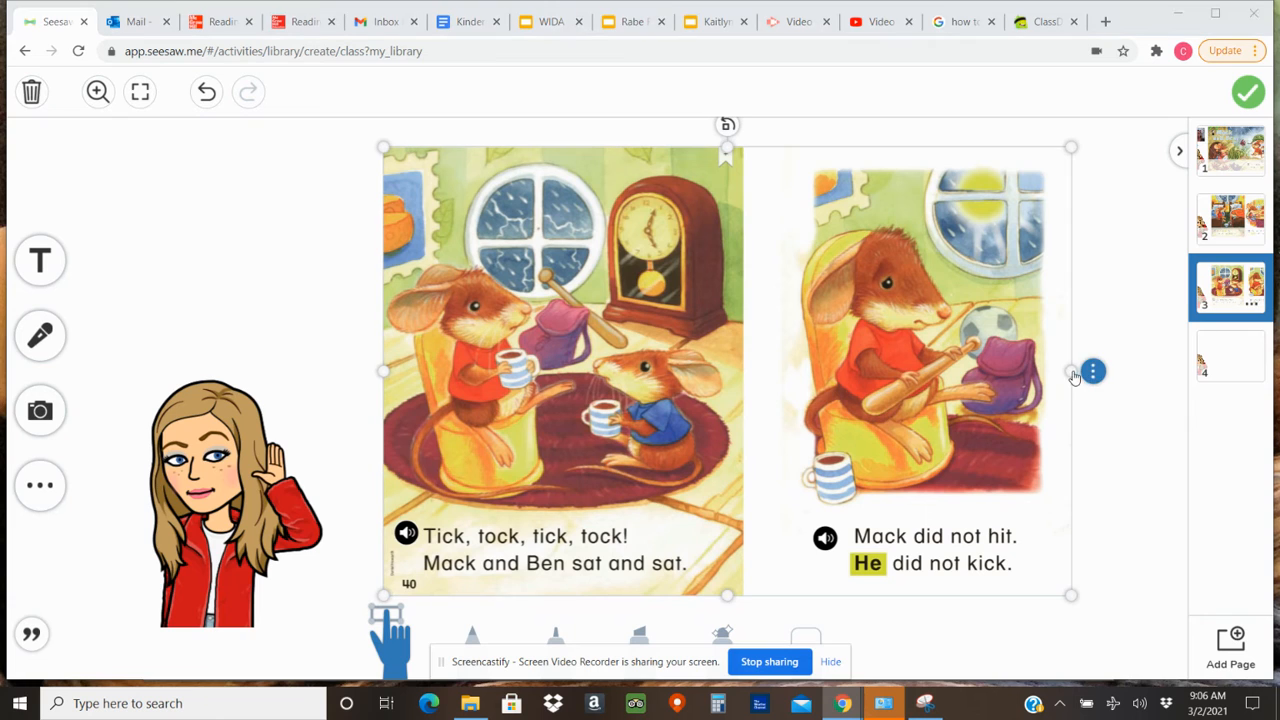
left_click_drag(1072, 371, 1153, 371)
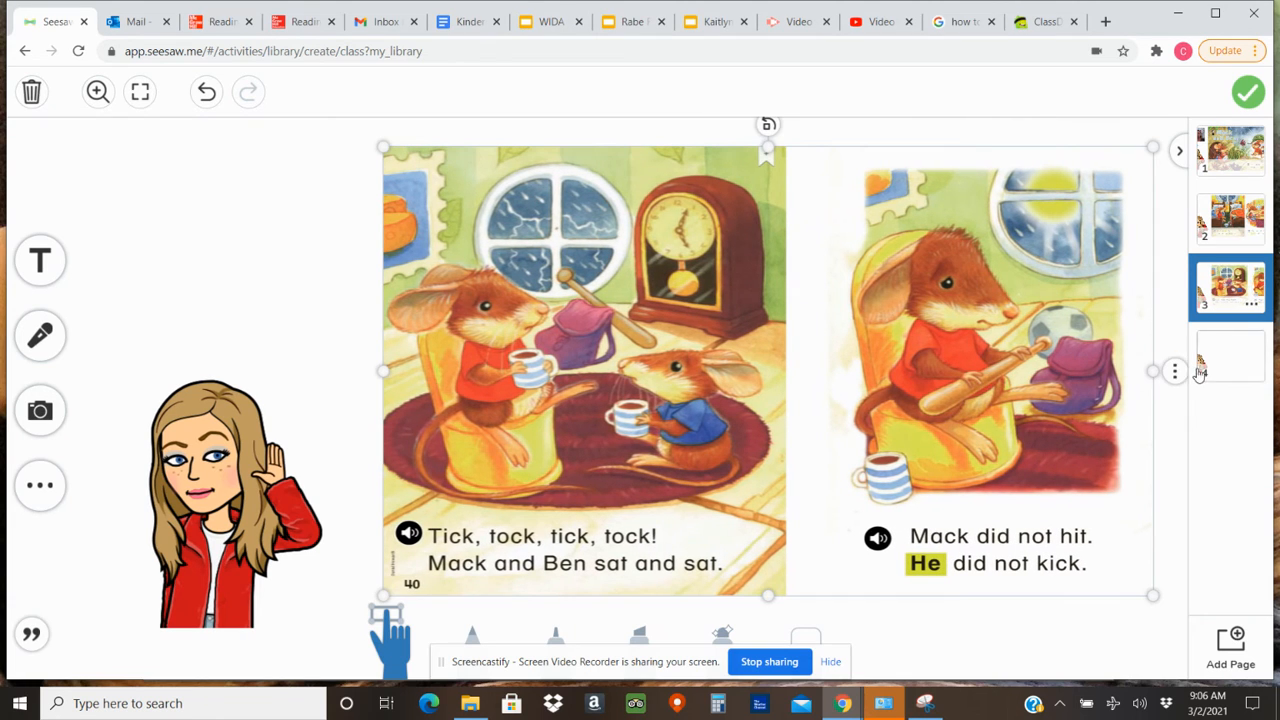
Open page 4 of the template, then switch to the Mack and Ben e-book and turn to pages 42 and 43.
left_click(1255, 362)
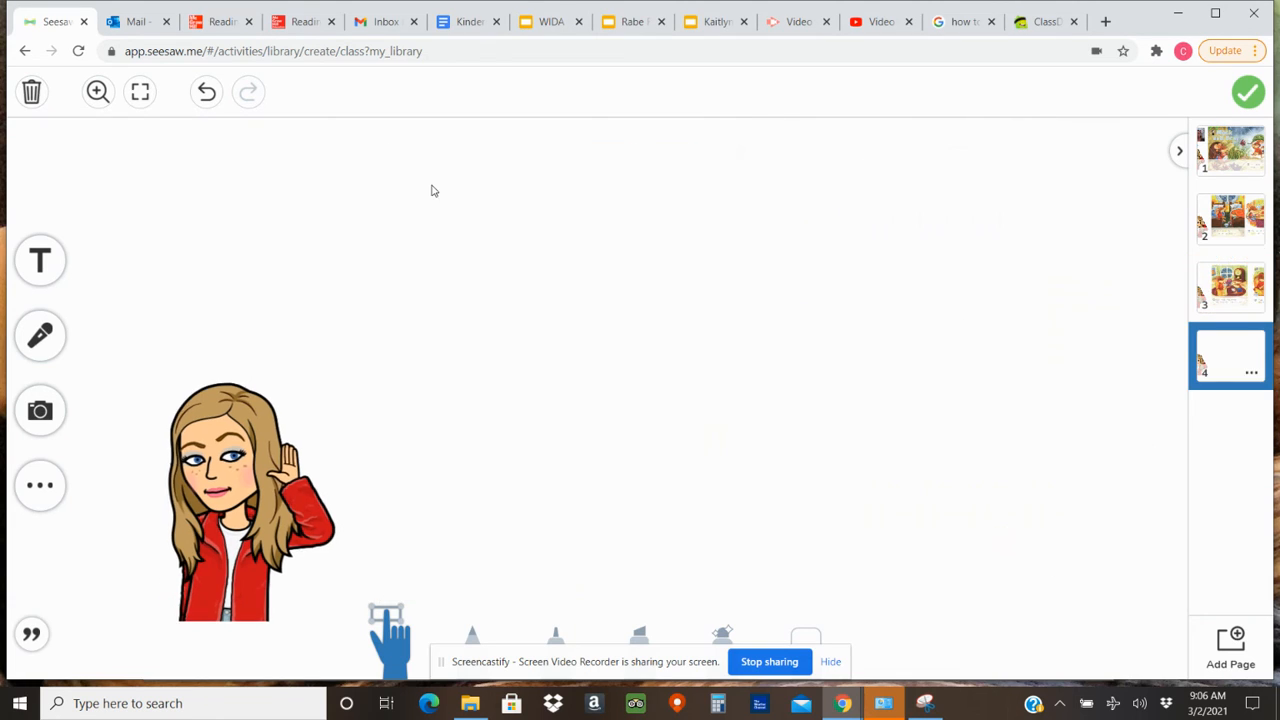
left_click(298, 20)
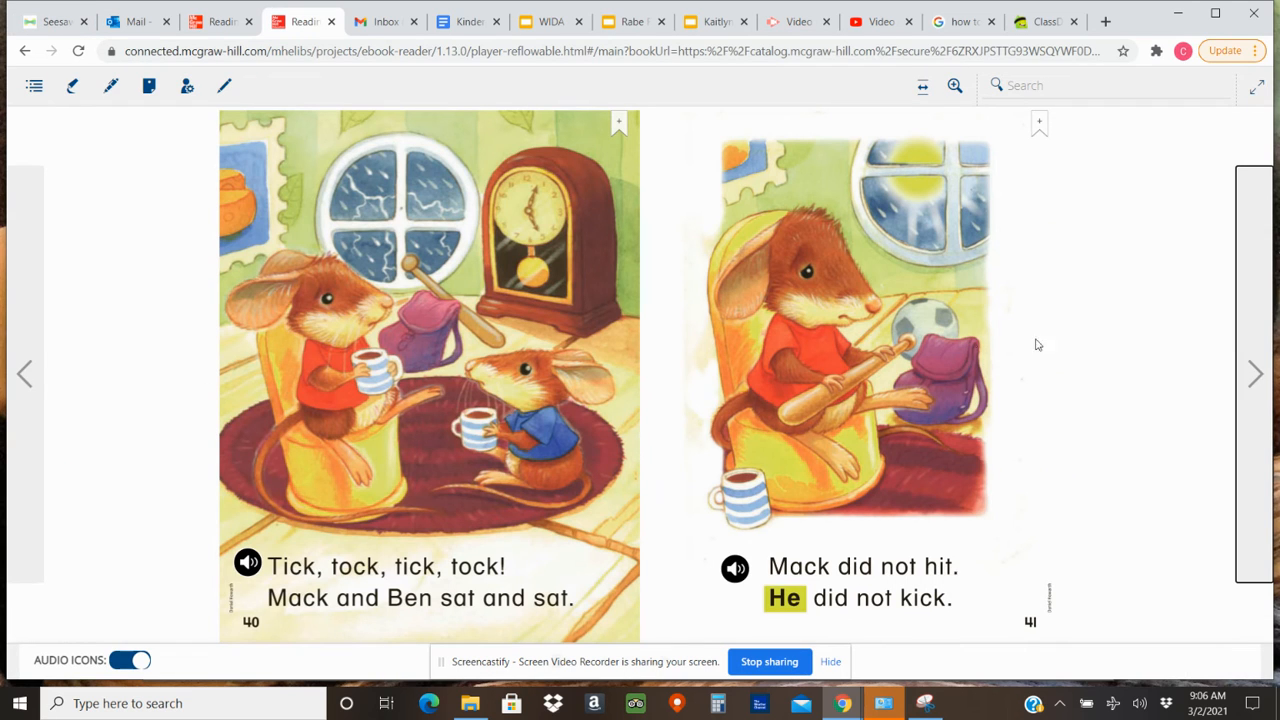
left_click(1255, 418)
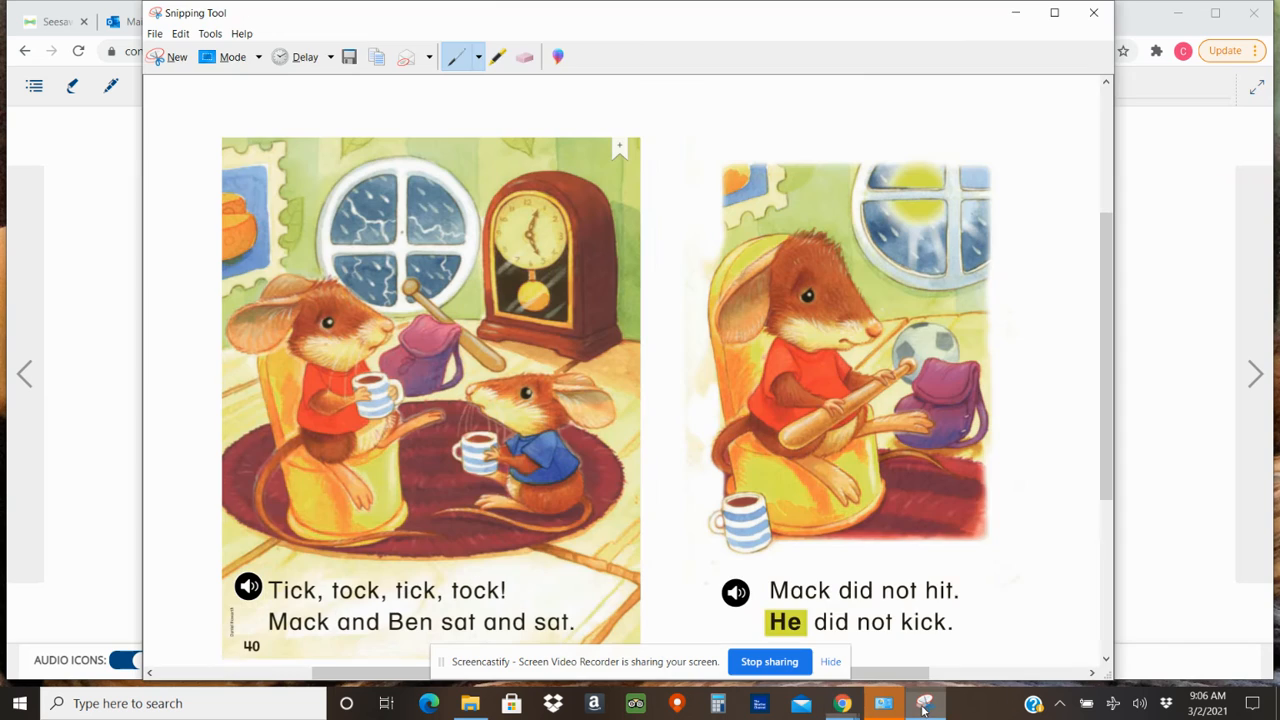
Capture the spread of pages 42 and 43 as a new snip in the Snipping Tool.
left_click(925, 703)
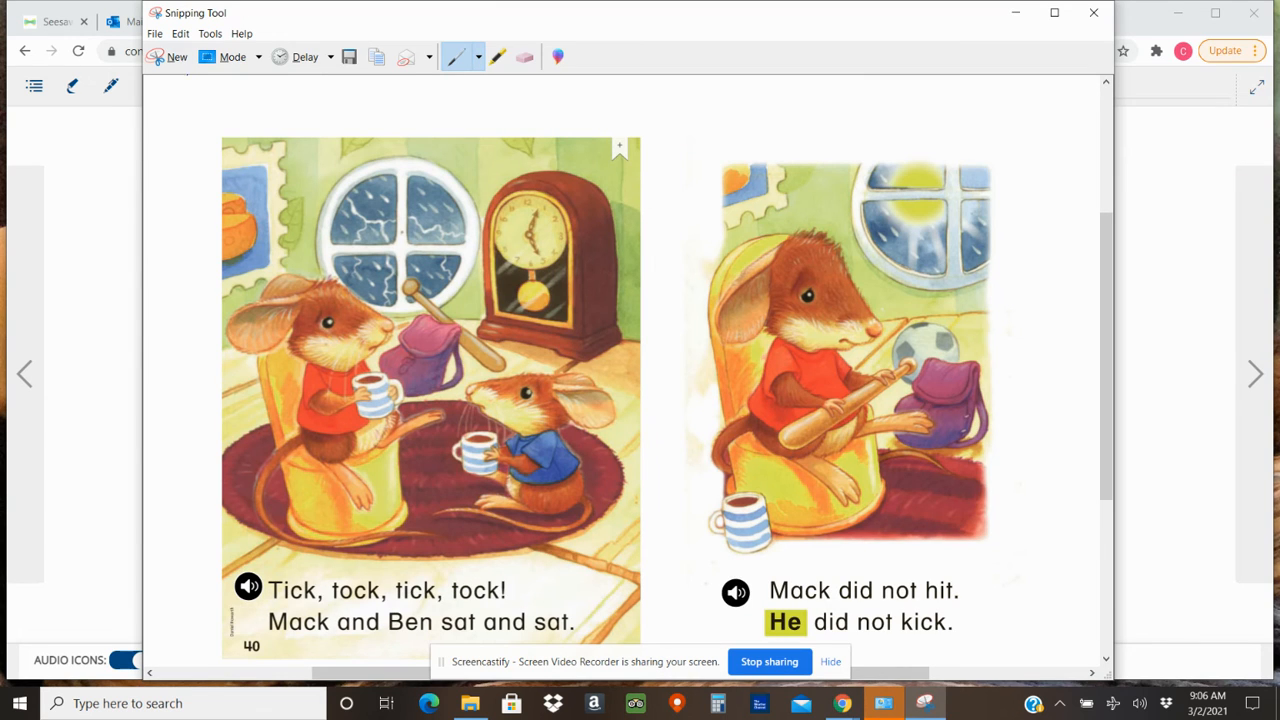
left_click(175, 57)
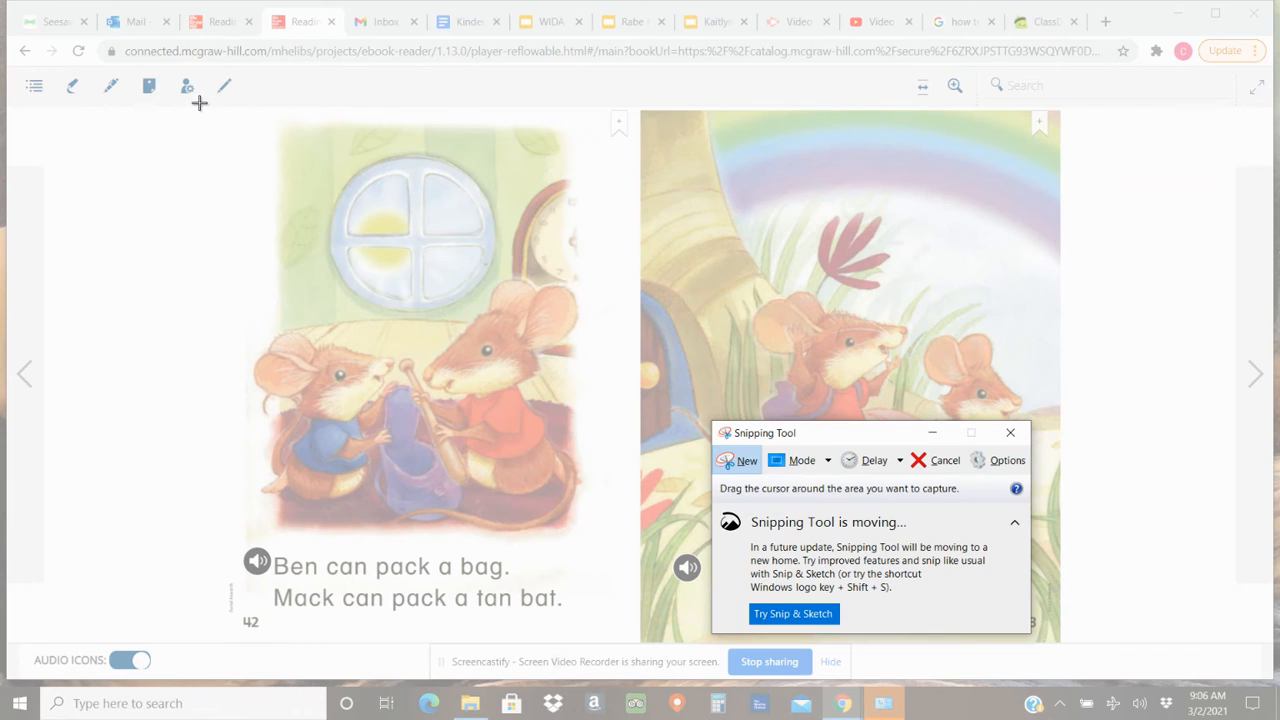